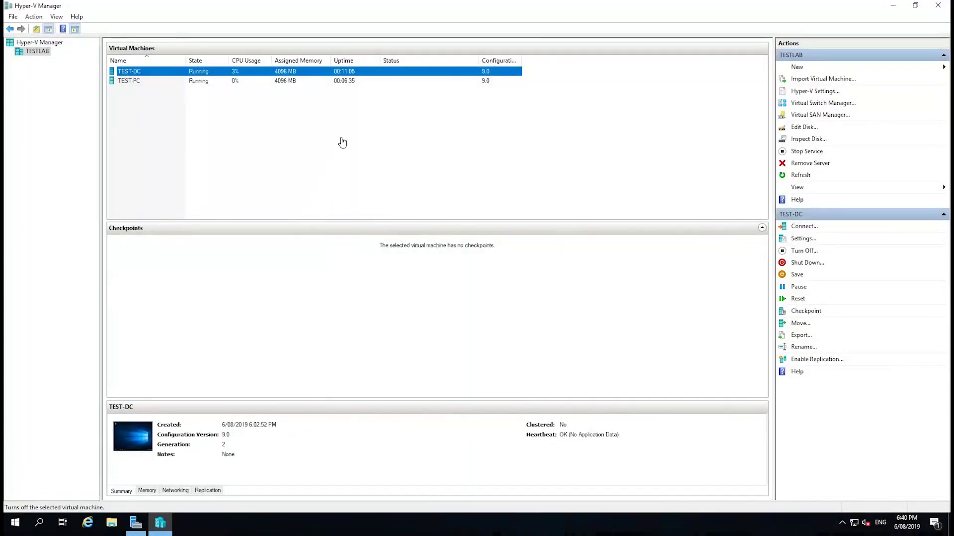
- Check TEST-PC's details, then select the TEST-DC virtual machine in the list
{"action": "left_click_drag", "start_coordinate": [353, 130], "coordinate": [140, 73]}
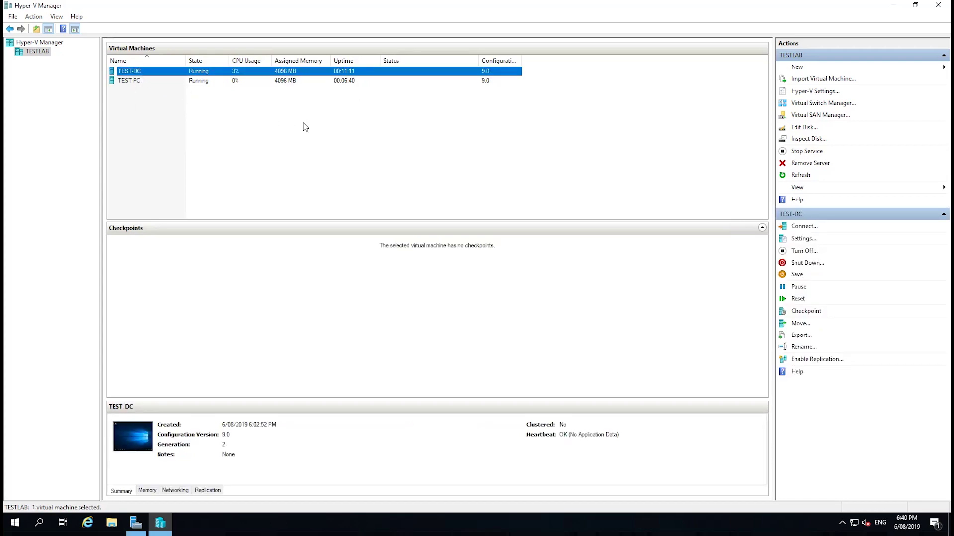
{"action": "left_click", "coordinate": [303, 126]}
{"action": "left_click", "coordinate": [157, 82]}
{"action": "left_click", "coordinate": [249, 137]}
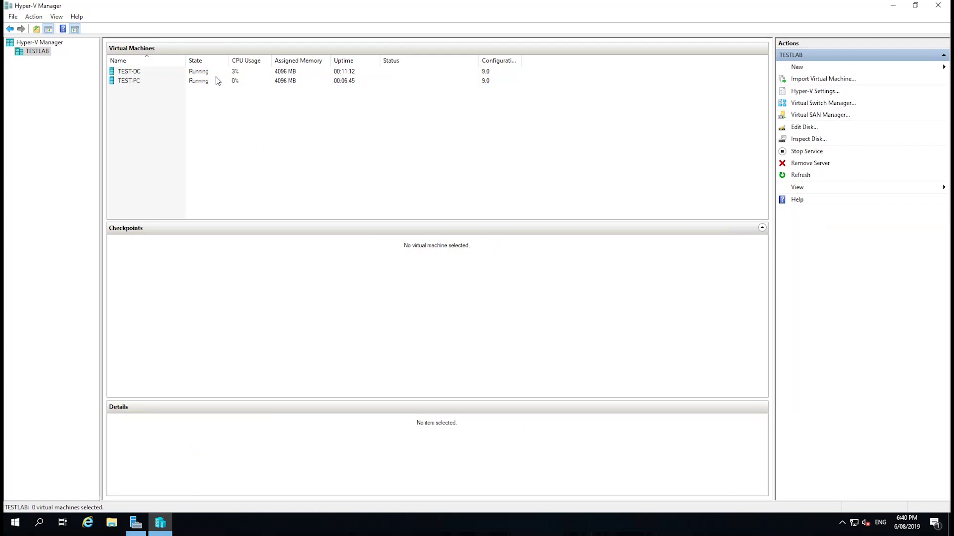
{"action": "left_click", "coordinate": [197, 76]}
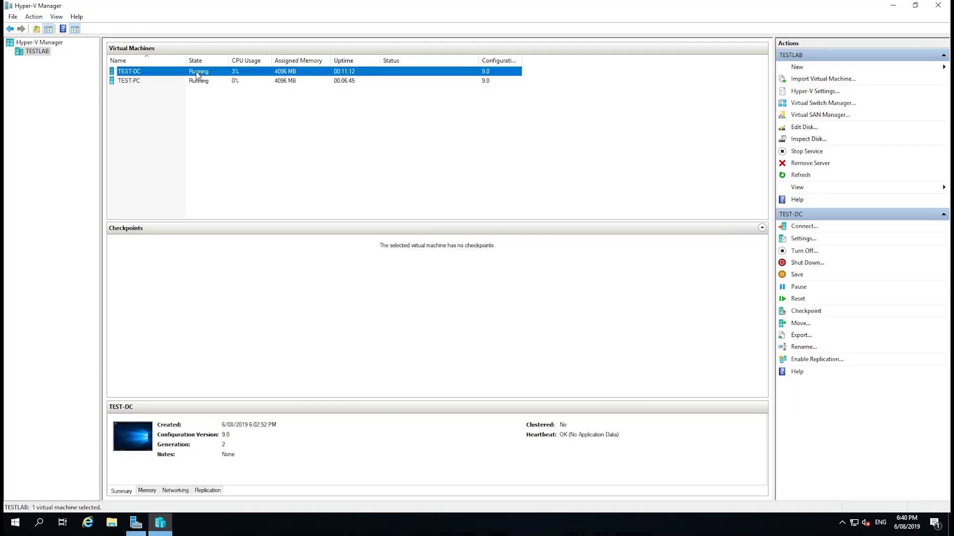
- Connect to TEST-DC's console, run dcpromo, and dismiss the AD DS Installer notice
{"action": "double_click", "coordinate": [197, 76]}
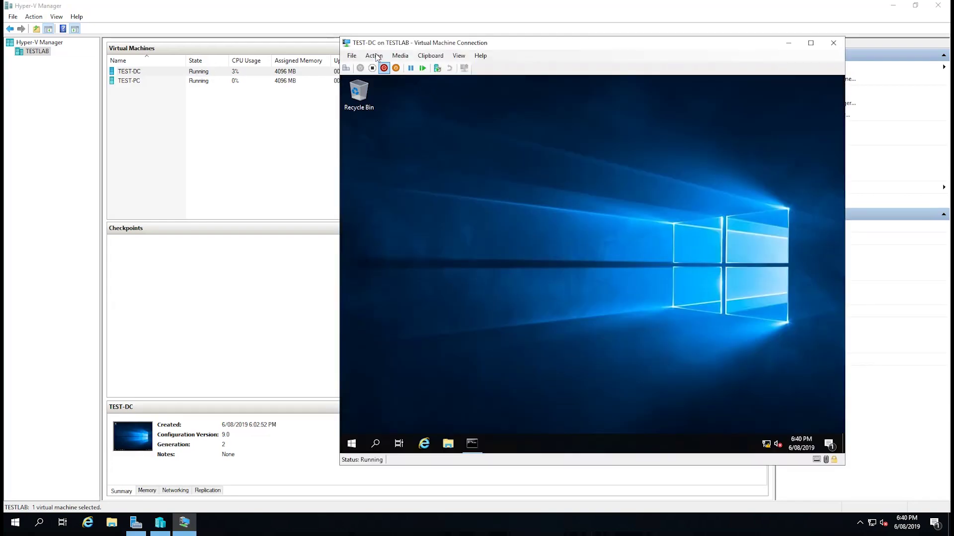
{"action": "left_click", "coordinate": [351, 444]}
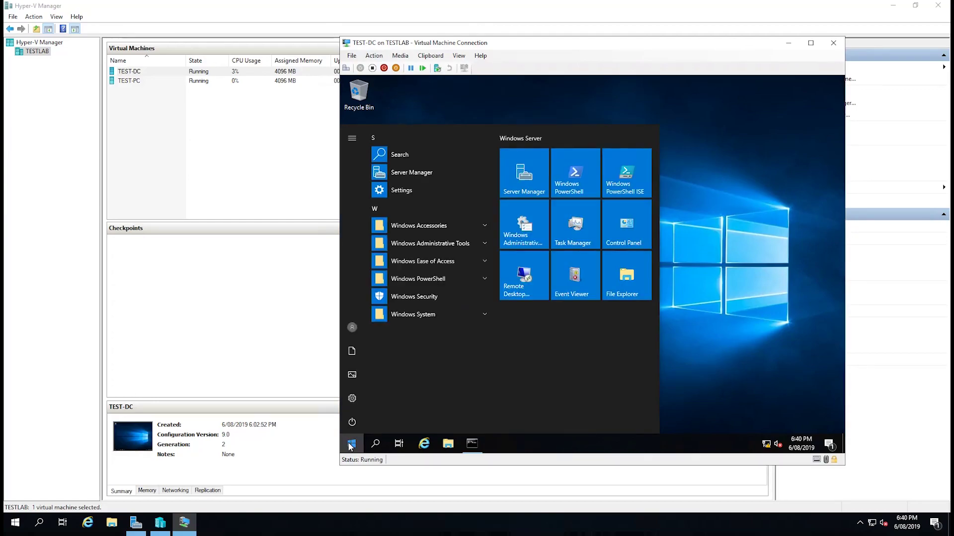
{"action": "type", "text": "dcpromo"}
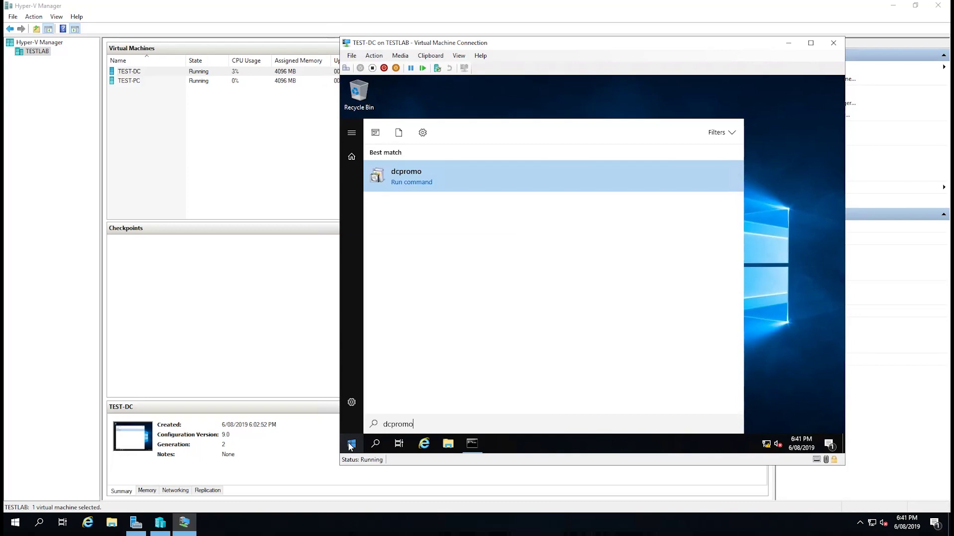
{"action": "key", "text": "Return"}
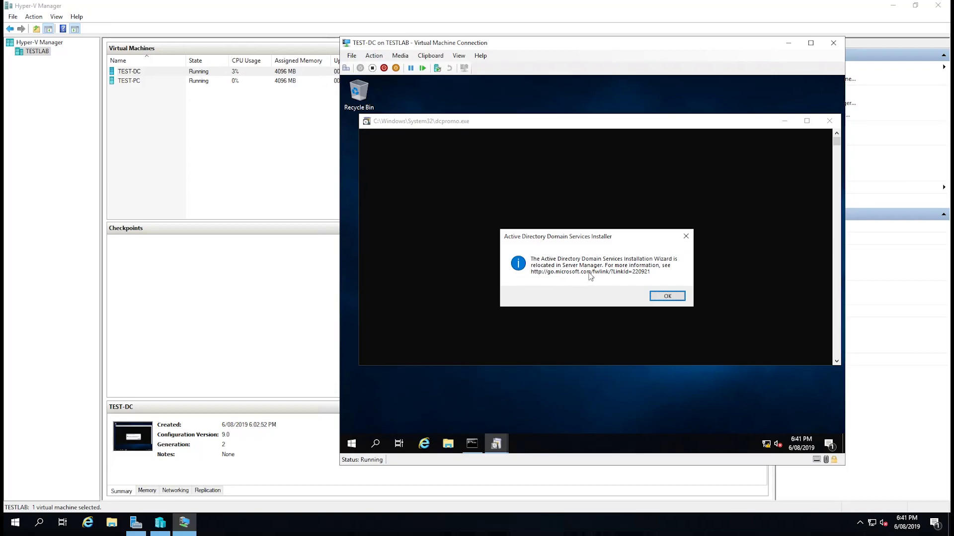
{"action": "left_click", "coordinate": [675, 298]}
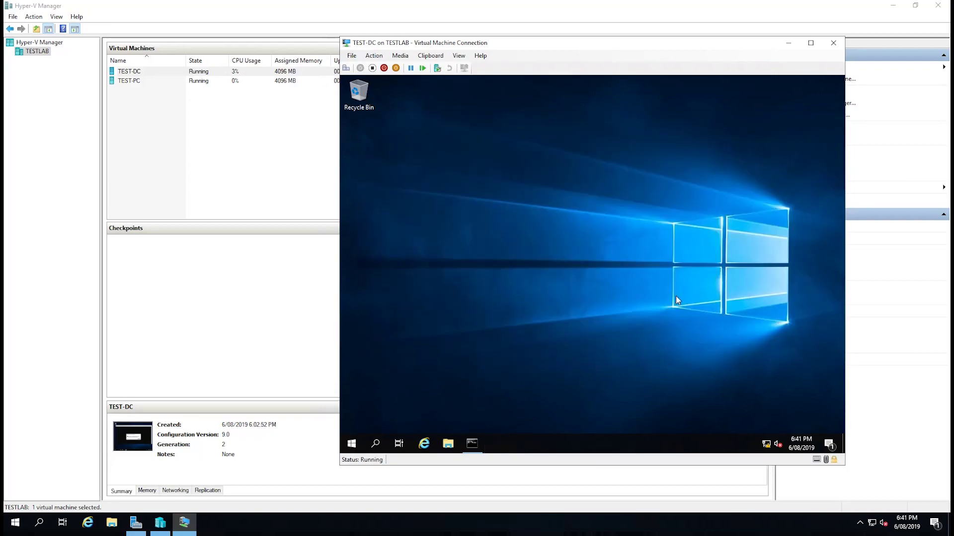
- Launch Server Manager and start the Add Roles and Features wizard
{"action": "left_click", "coordinate": [351, 444]}
{"action": "left_click", "coordinate": [517, 181]}
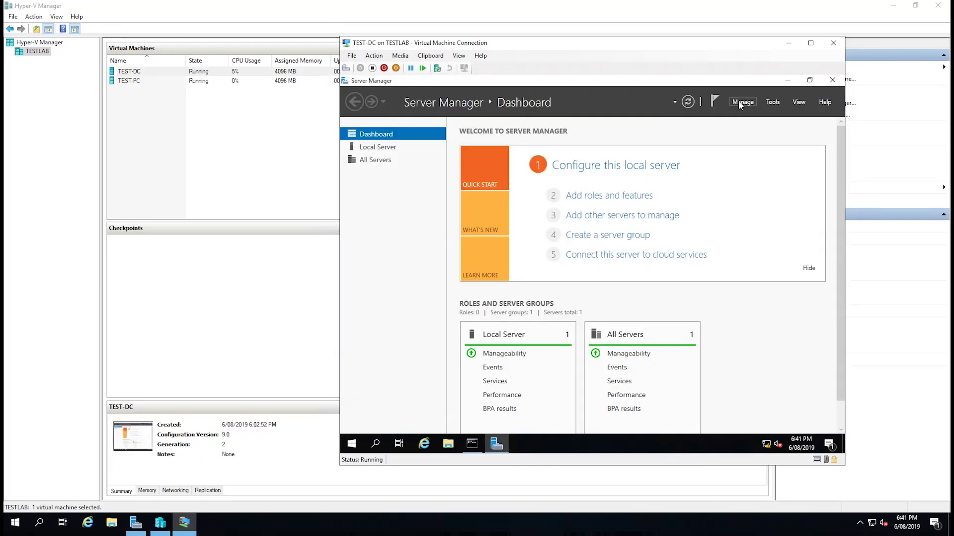
{"action": "left_click", "coordinate": [741, 101]}
{"action": "left_click", "coordinate": [755, 114]}
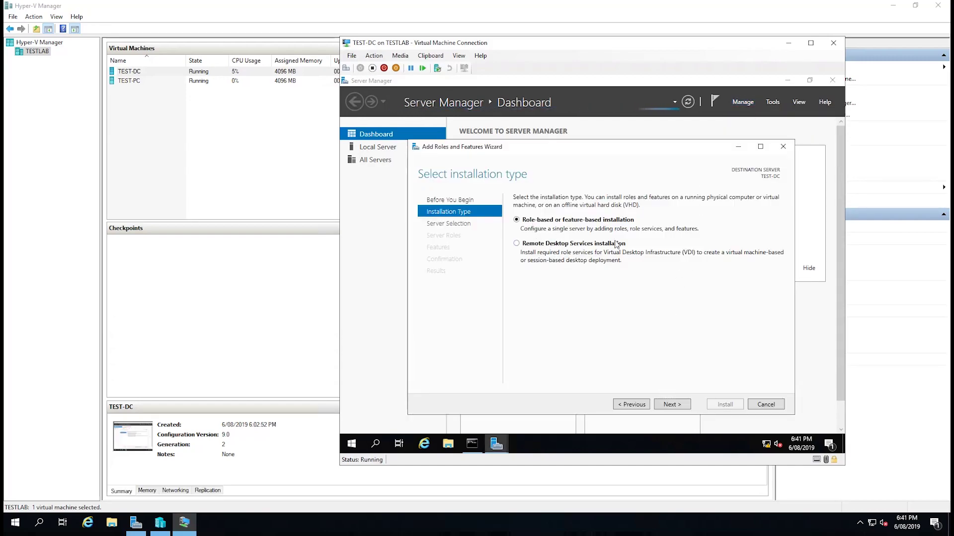
- Choose a role-based install on TEST-DC and add Active Directory Domain Services with its required features
{"action": "left_click", "coordinate": [674, 406]}
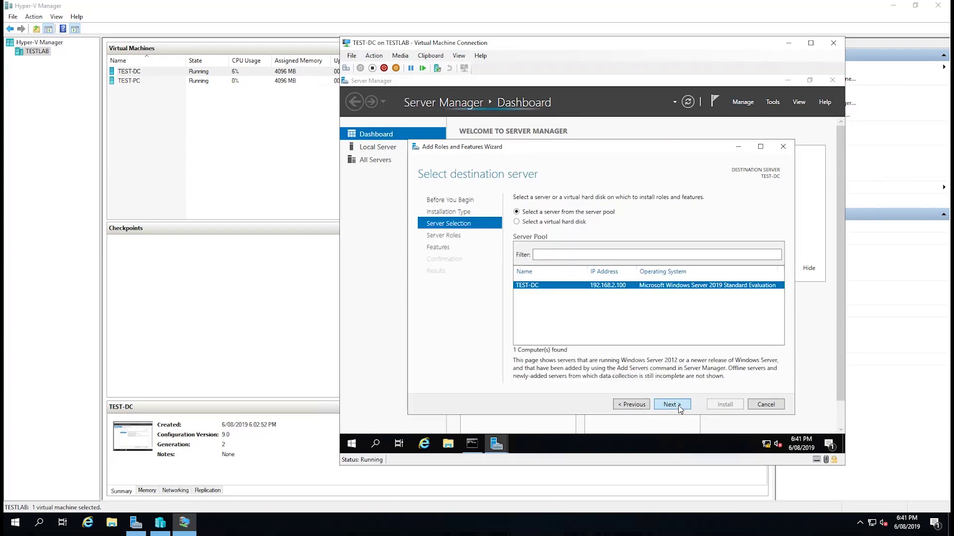
{"action": "left_click", "coordinate": [671, 405]}
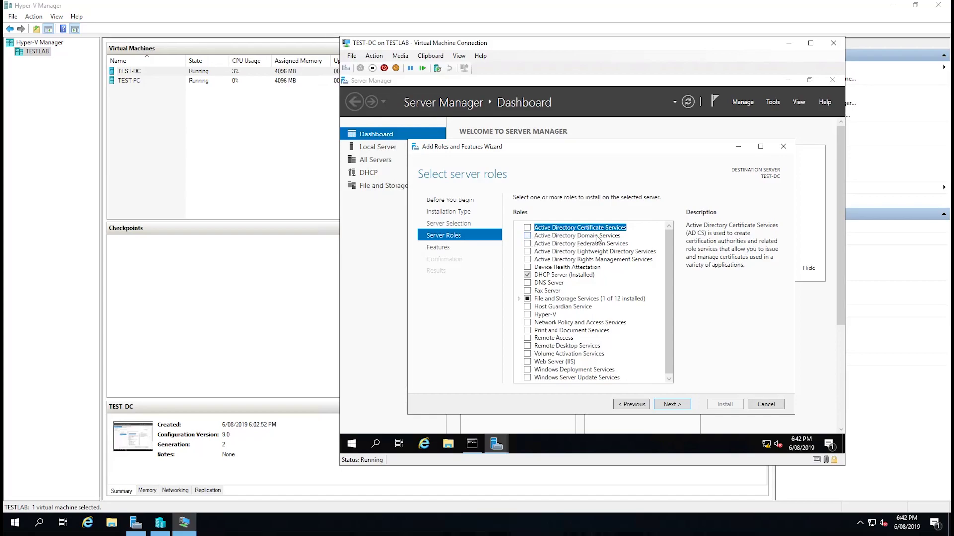
{"action": "left_click", "coordinate": [528, 236]}
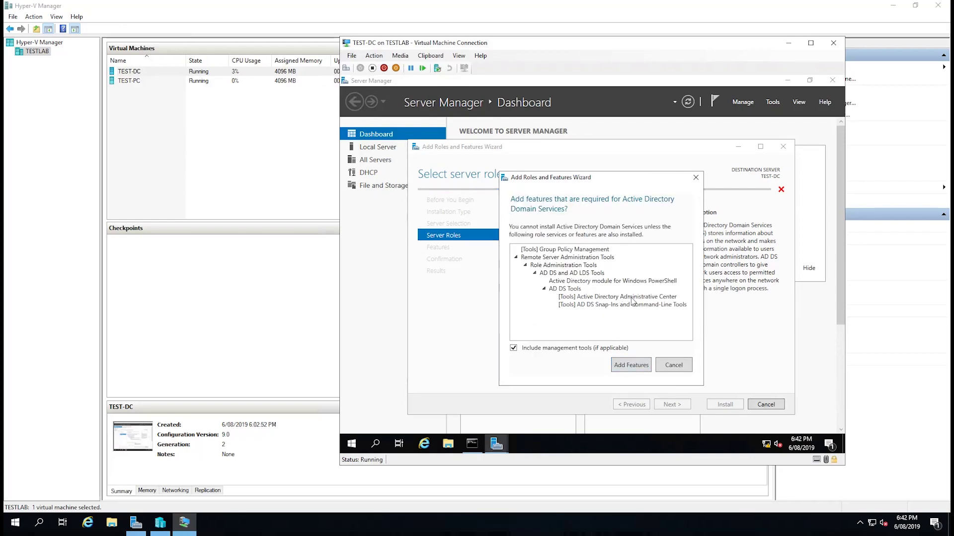
{"action": "left_click", "coordinate": [631, 365]}
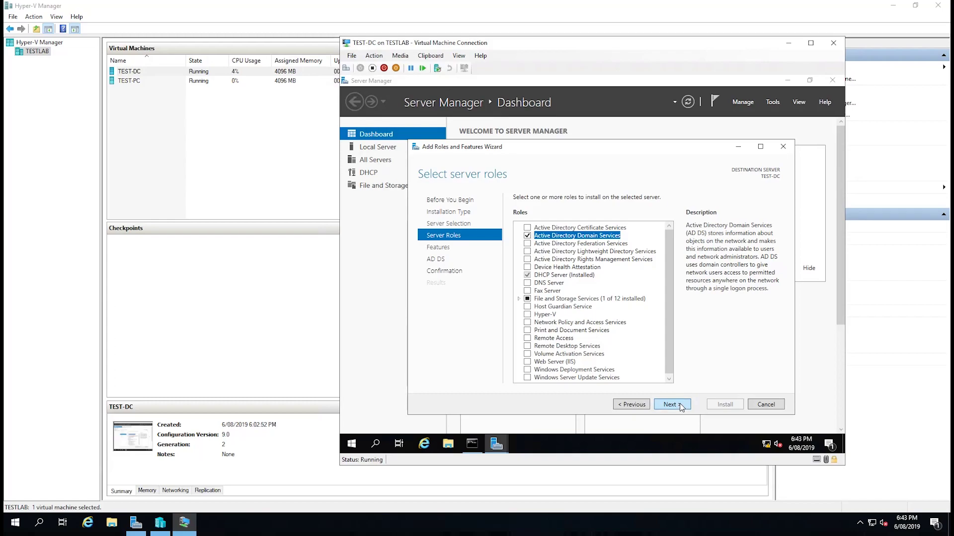
{"action": "left_click", "coordinate": [680, 403]}
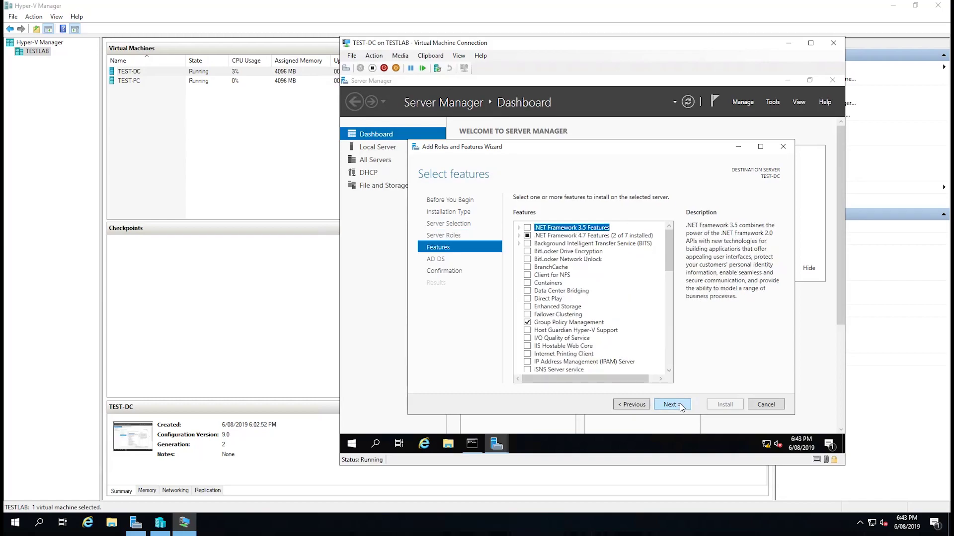
- Keep the feature selection, allow automatic restarts, and install the AD DS role
{"action": "left_click", "coordinate": [679, 404]}
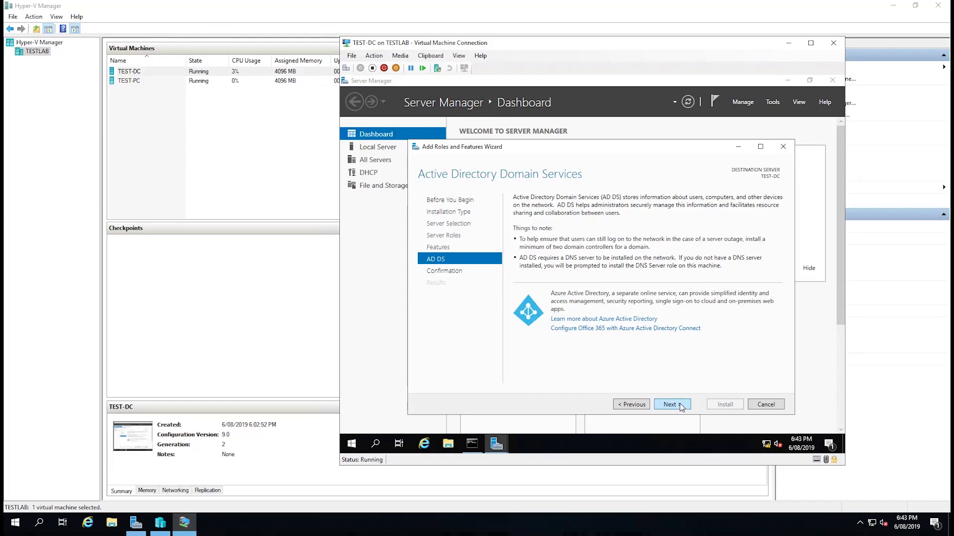
{"action": "left_click", "coordinate": [680, 405]}
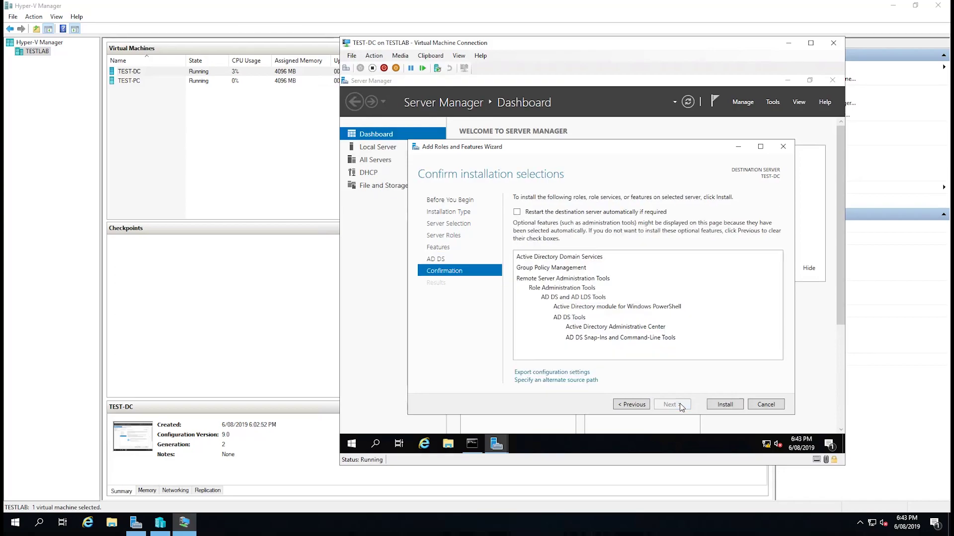
{"action": "left_click", "coordinate": [517, 212]}
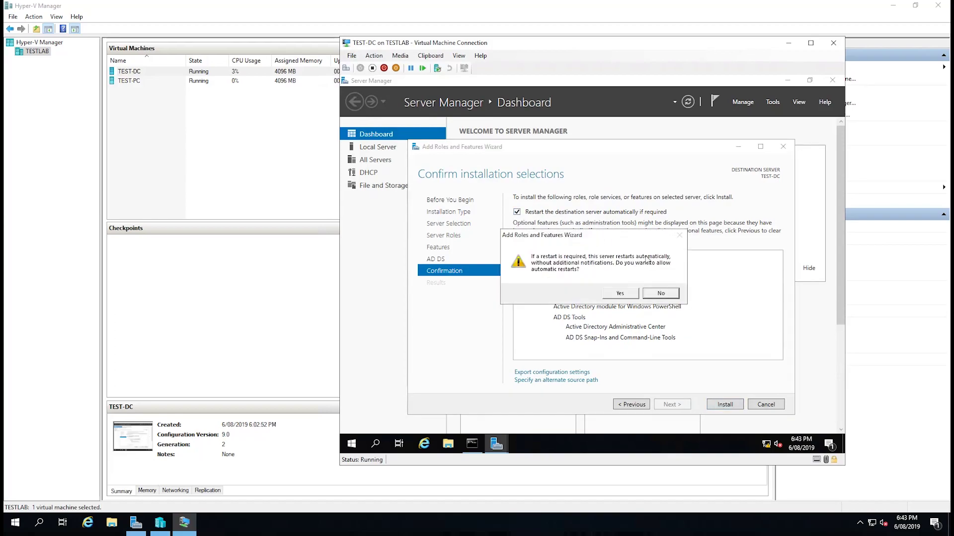
{"action": "left_click", "coordinate": [631, 298]}
{"action": "left_click", "coordinate": [735, 405]}
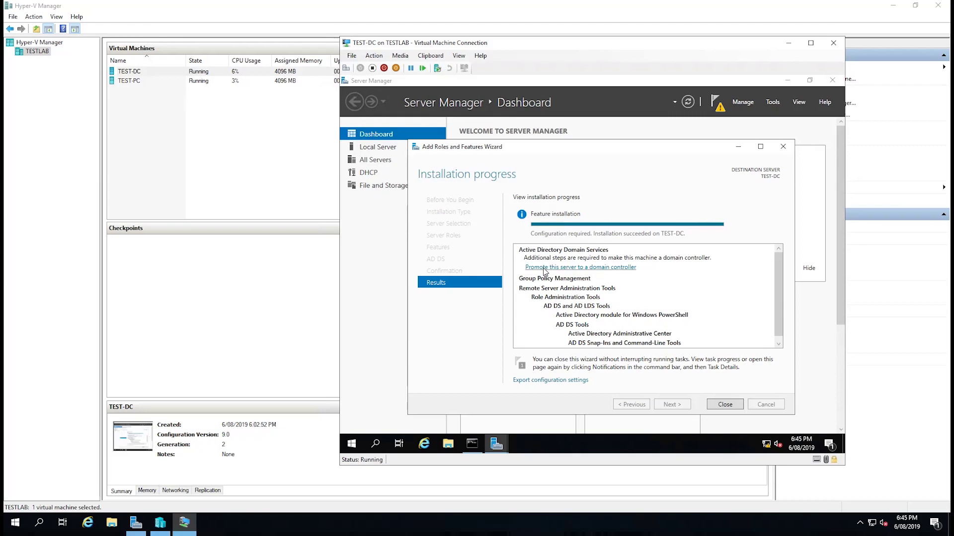
- Start the domain controller promotion as a new forest with root domain TESTLAB.LAN
{"action": "left_click", "coordinate": [545, 271]}
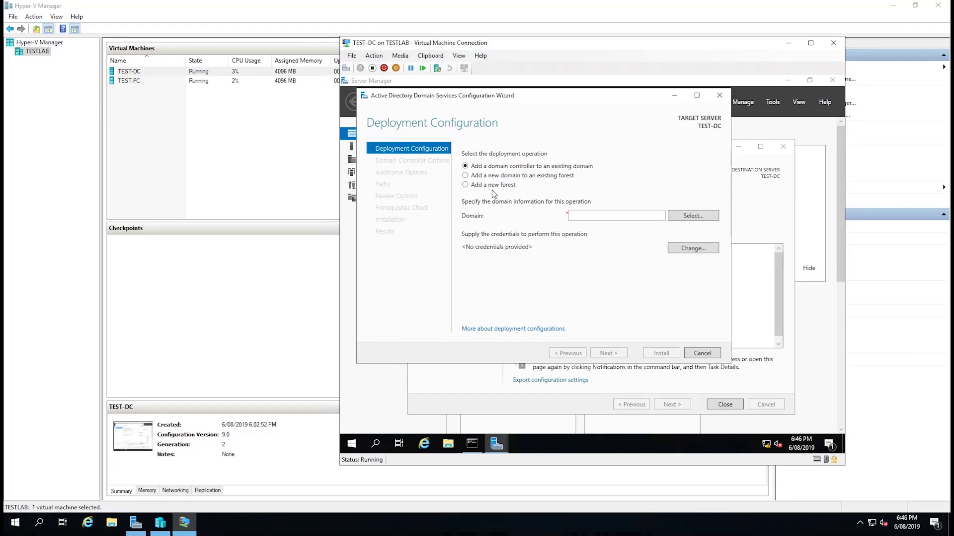
{"action": "left_click", "coordinate": [465, 185]}
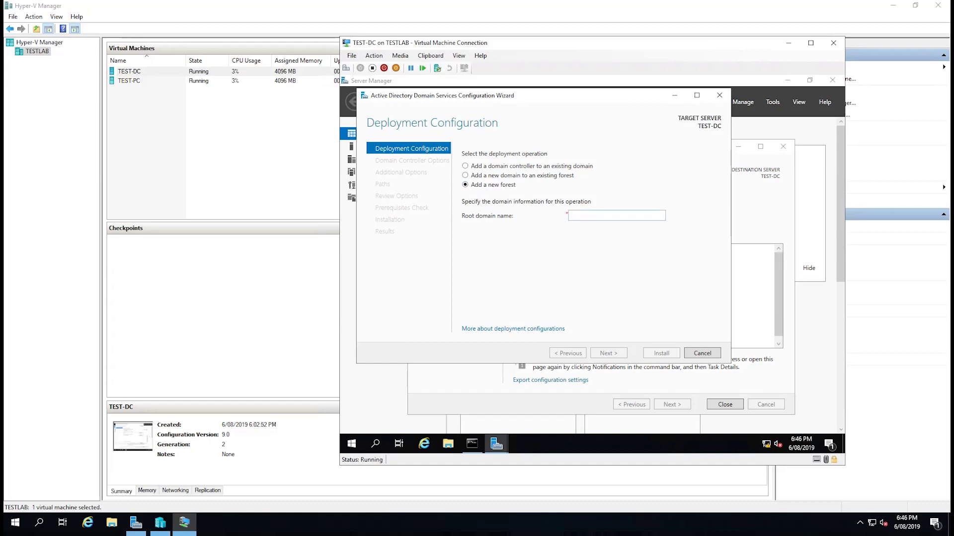
{"action": "left_click", "coordinate": [616, 215]}
{"action": "type", "text": "TESTLAB."}
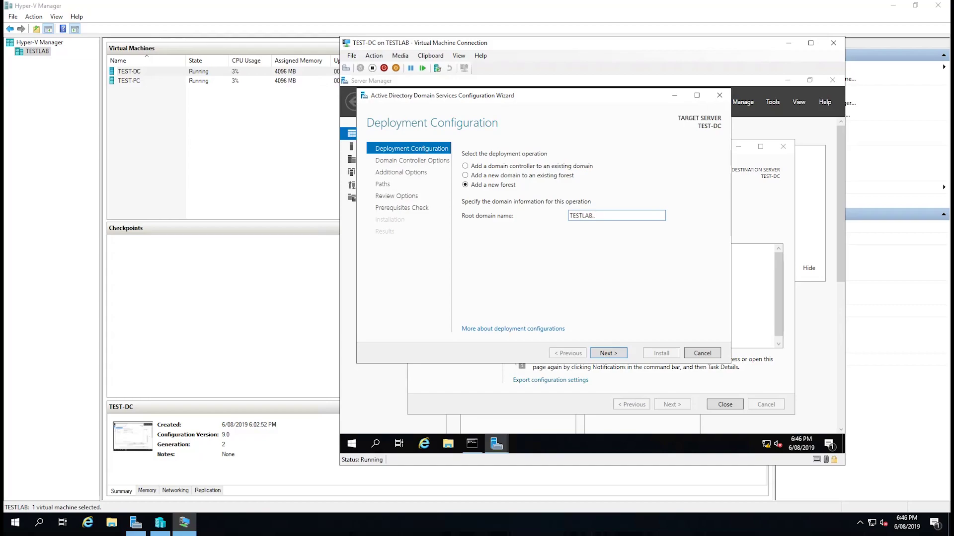
{"action": "key", "text": "BackSpace"}
{"action": "key", "text": "BackSpace"}
{"action": "key", "text": "BackSpace"}
{"action": "key", "text": "BackSpace"}
- Keep Windows Server 2016 as both the forest and domain functional levels
{"action": "left_click", "coordinate": [621, 357]}
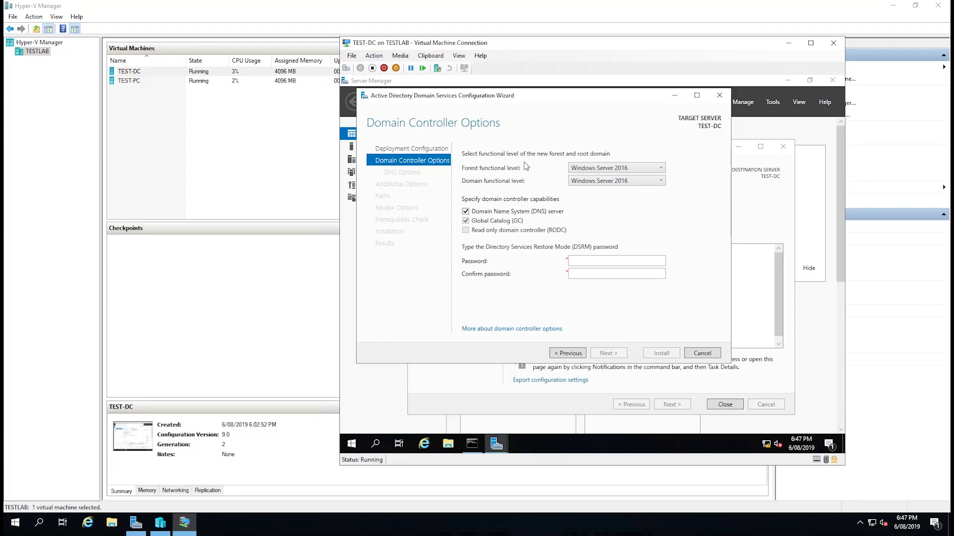
{"action": "left_click", "coordinate": [601, 169]}
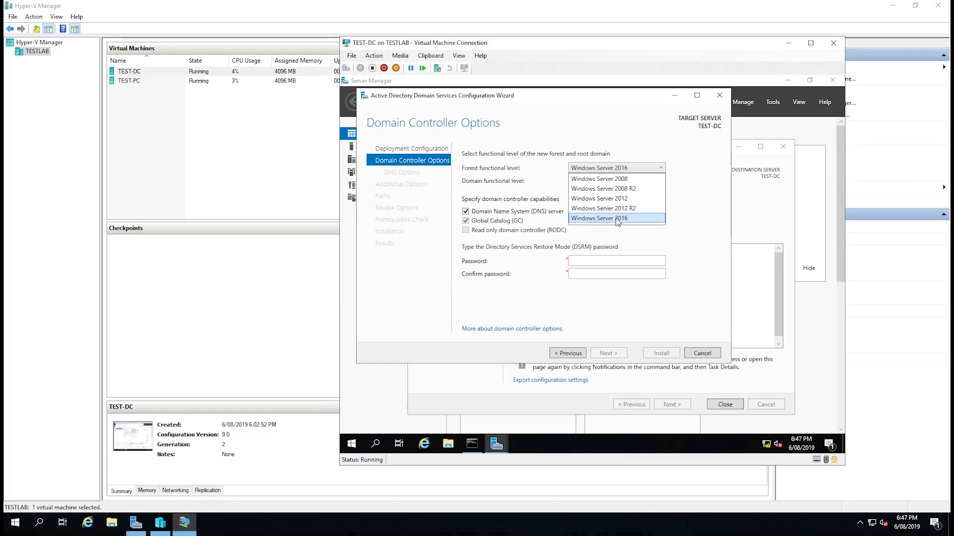
{"action": "left_click", "coordinate": [541, 169]}
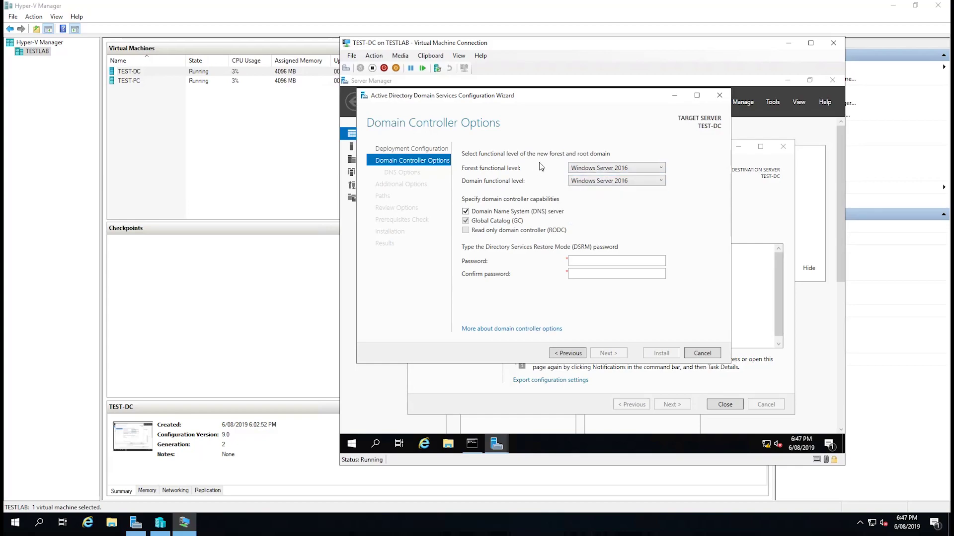
{"action": "left_click", "coordinate": [604, 184]}
{"action": "left_click", "coordinate": [593, 182]}
{"action": "left_click", "coordinate": [594, 183]}
{"action": "left_click", "coordinate": [536, 188]}
{"action": "left_click", "coordinate": [583, 171]}
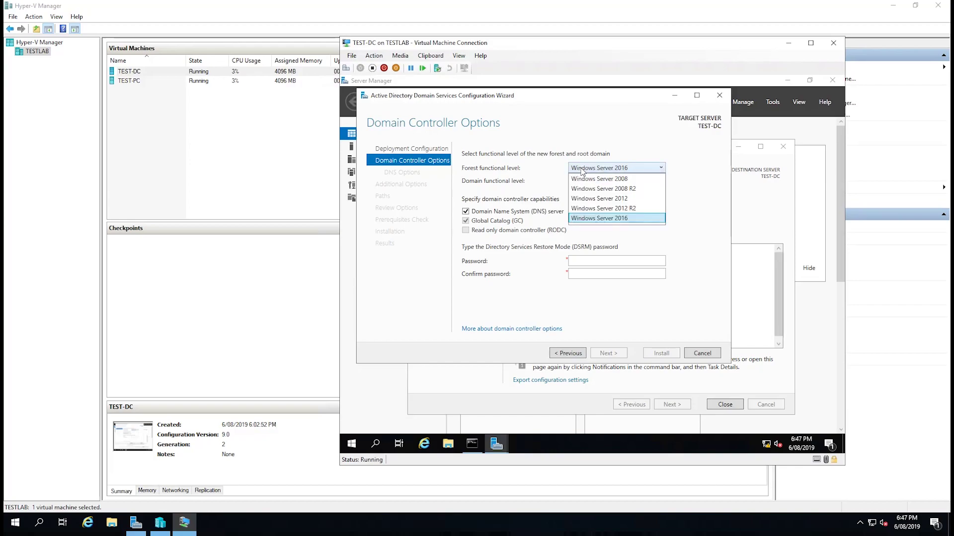
{"action": "left_click", "coordinate": [648, 154]}
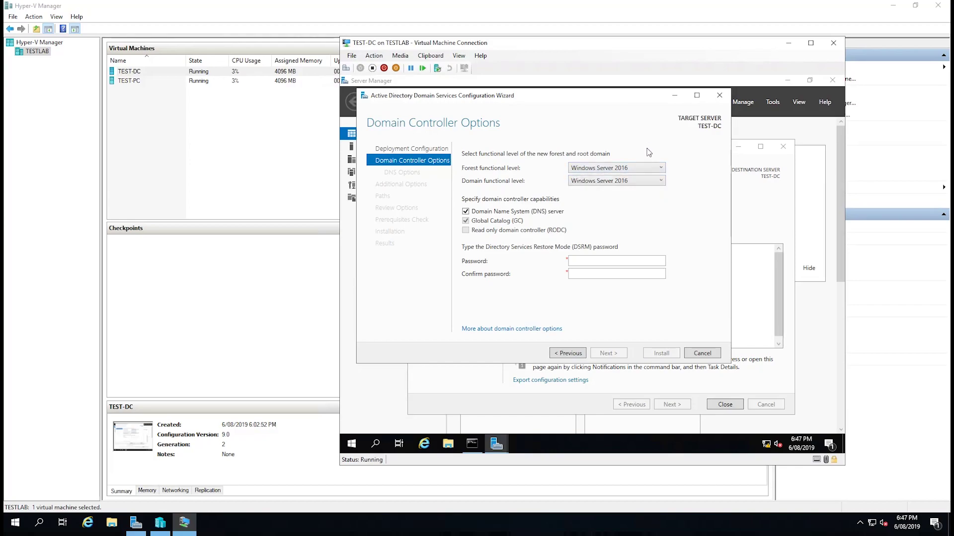
{"action": "left_click", "coordinate": [597, 169]}
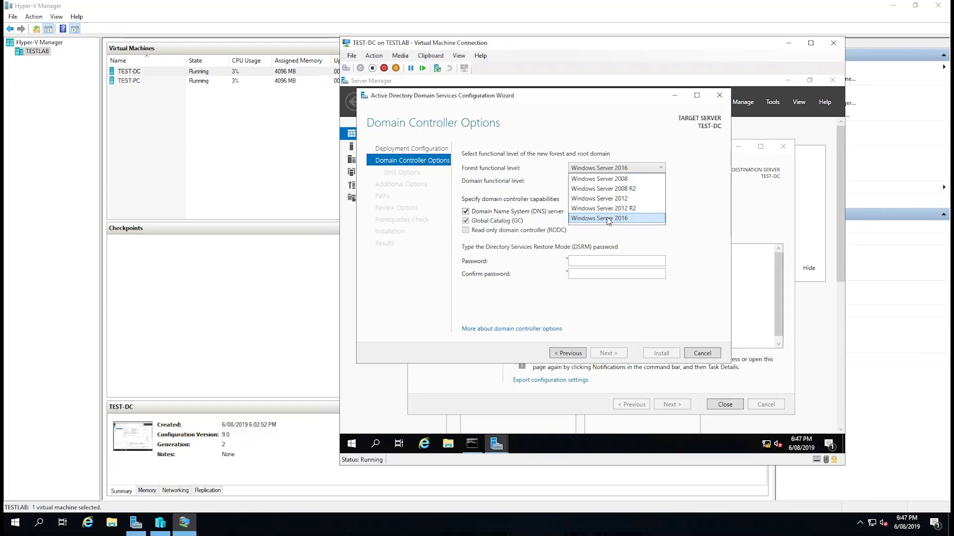
{"action": "left_click", "coordinate": [609, 219]}
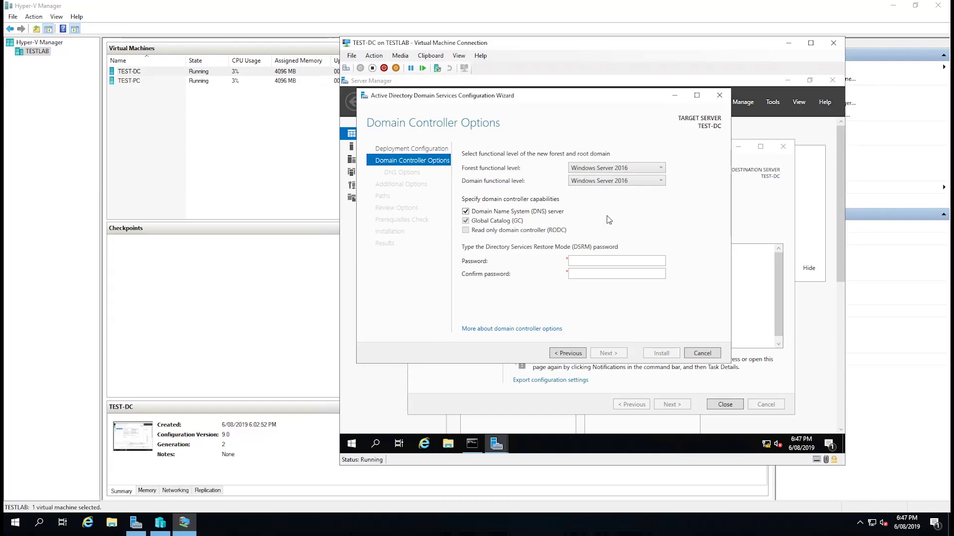
{"action": "left_click", "coordinate": [642, 183]}
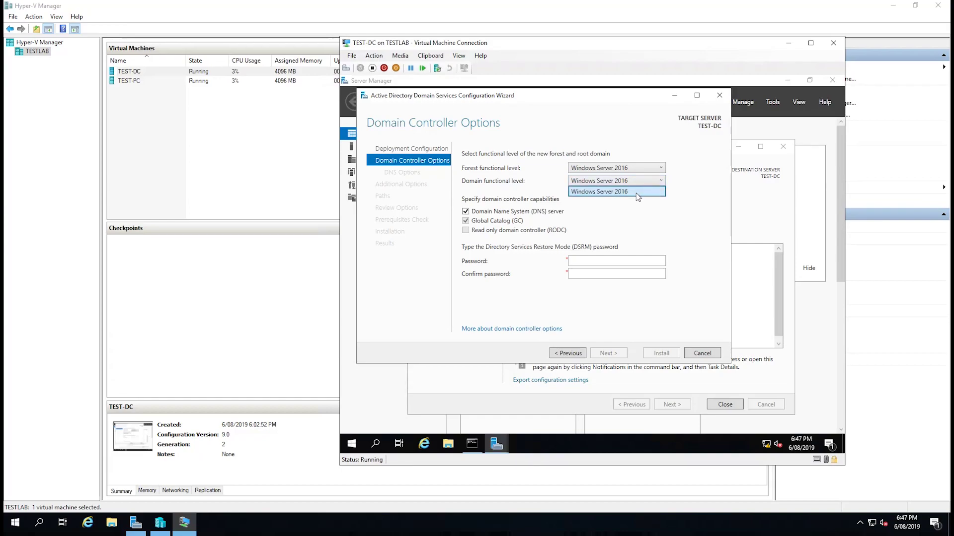
{"action": "left_click", "coordinate": [637, 194]}
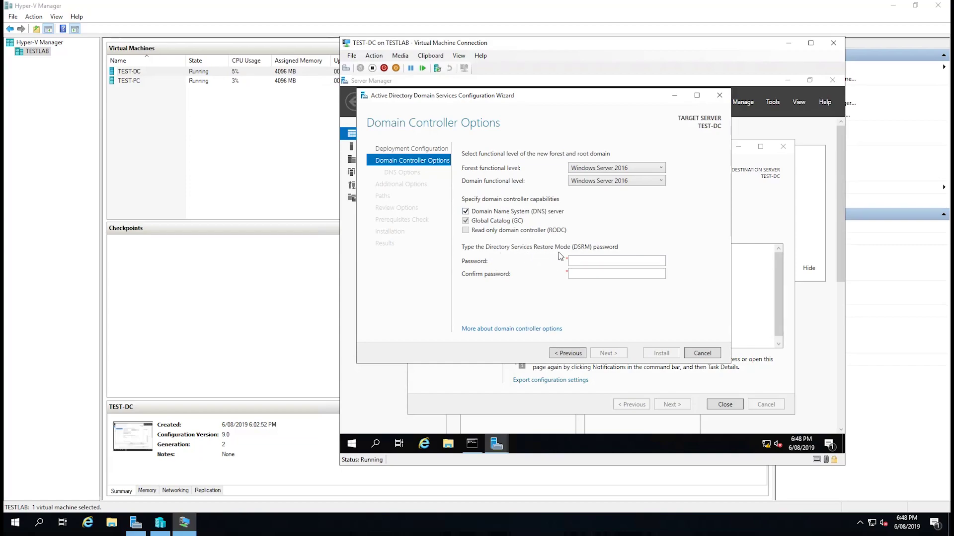
- Enter and confirm the DSRM restore password, then continue to DNS Options
{"action": "left_click", "coordinate": [616, 261]}
{"action": "type", "text": "Pass"}
{"action": "key", "text": "BackSpace"}
{"action": "key", "text": "BackSpace"}
{"action": "key", "text": "BackSpace"}
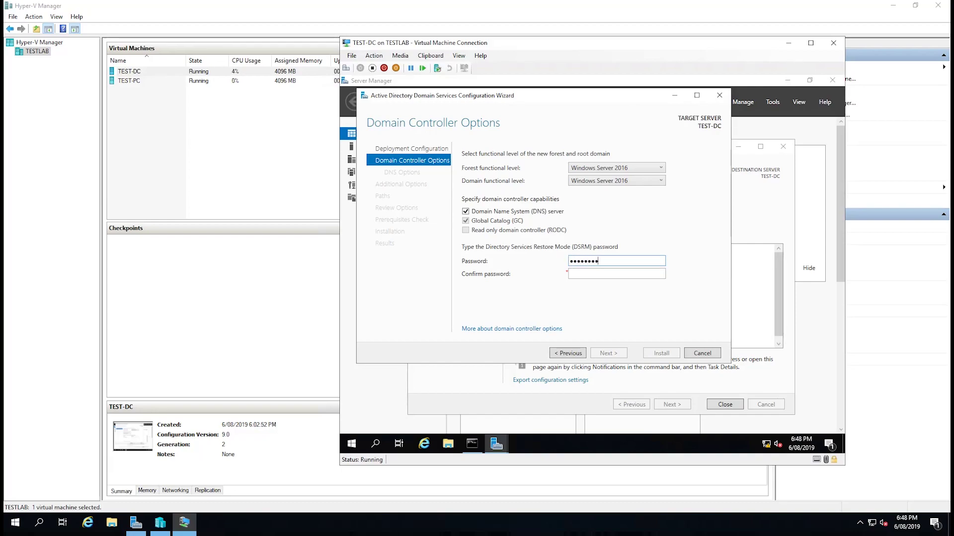
{"action": "type", "text": "123"}
{"action": "left_click", "coordinate": [617, 273]}
{"action": "type", "text": "Passw0r"}
{"action": "key", "text": "ctrl+a"}
{"action": "type", "text": "Passw0rd1234!"}
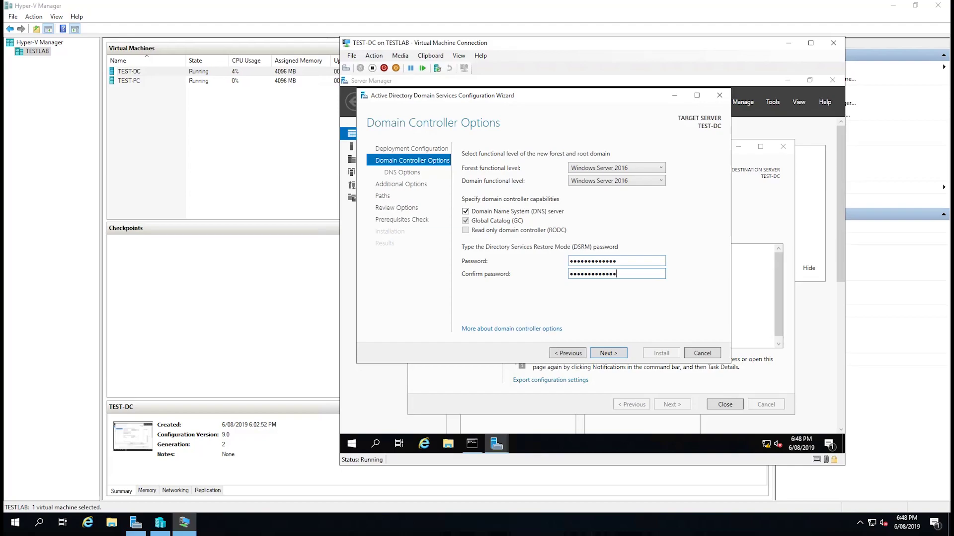
{"action": "left_click", "coordinate": [610, 355]}
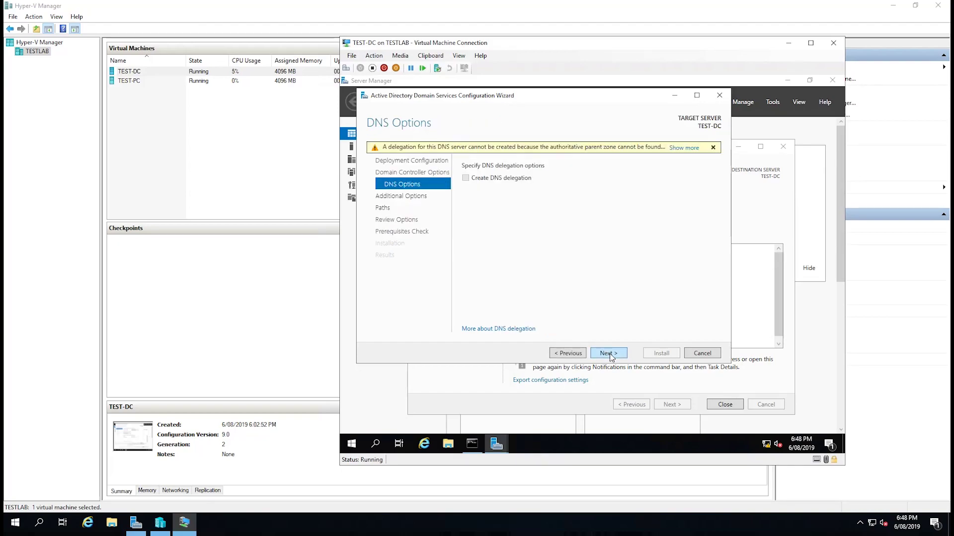
- Acknowledge the DNS delegation warning and continue to Additional Options
{"action": "left_click", "coordinate": [684, 148]}
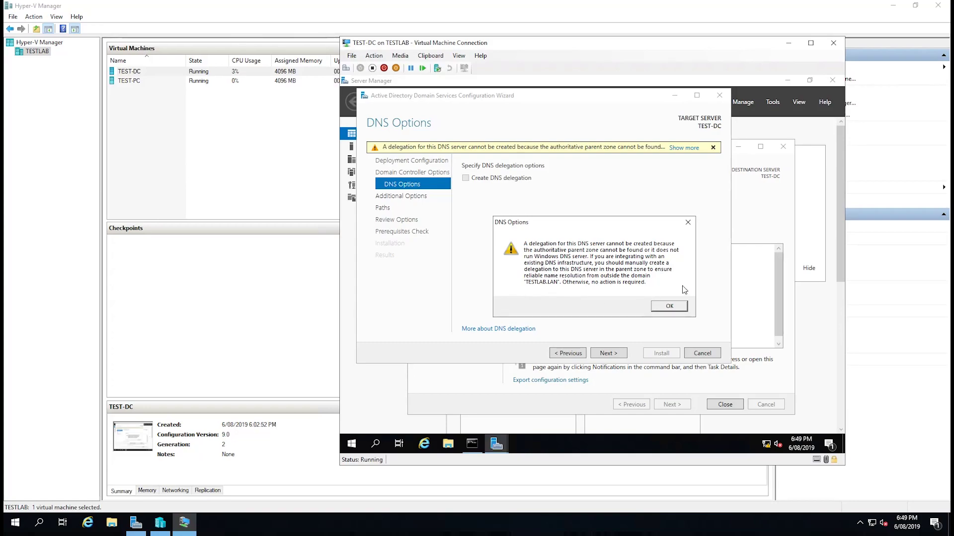
{"action": "left_click", "coordinate": [667, 306]}
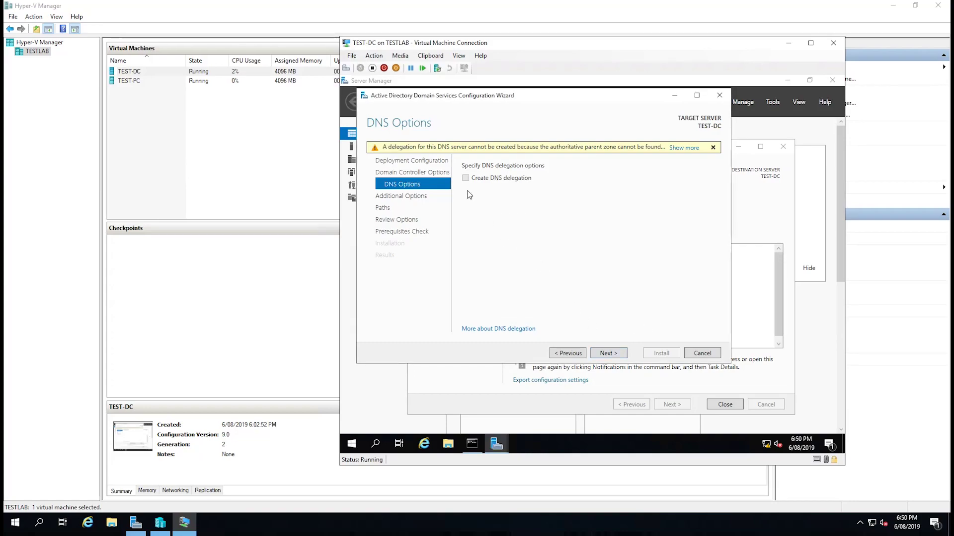
{"action": "left_click", "coordinate": [605, 353]}
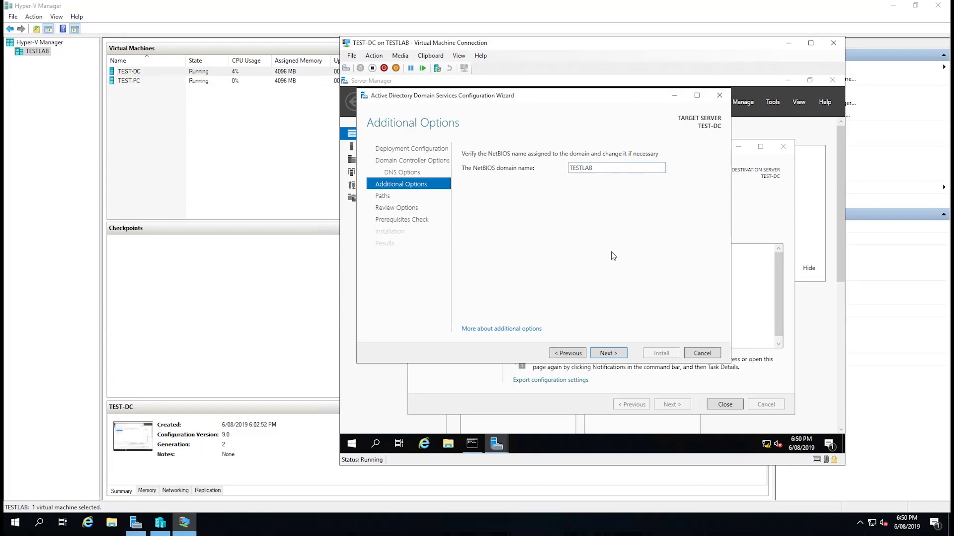
- Accept NetBIOS name TESTLAB and the default C:\Windows database, log and SYSVOL folders
{"action": "left_click", "coordinate": [604, 353]}
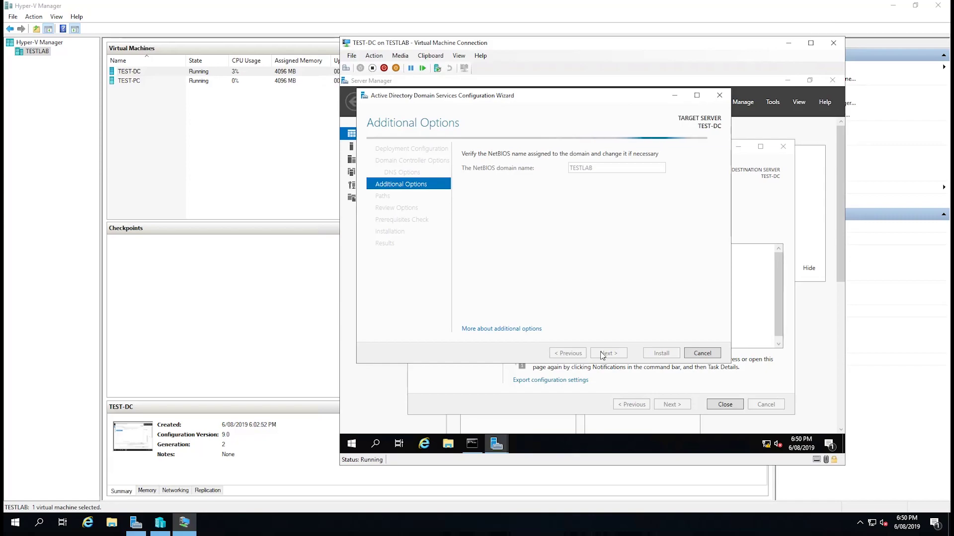
{"action": "left_click", "coordinate": [607, 353]}
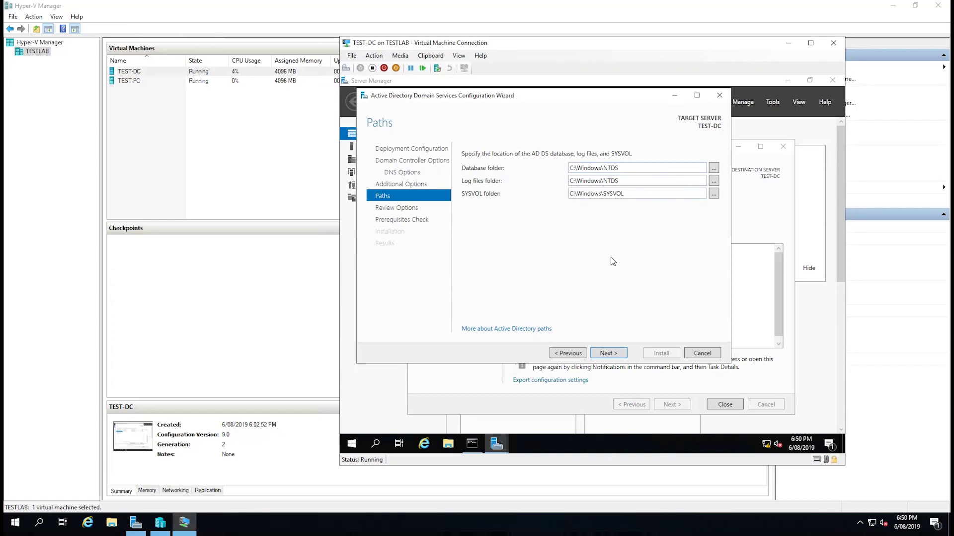
{"action": "left_click", "coordinate": [612, 356]}
- Run the prerequisites check, review its results, and install to promote TEST-DC
{"action": "left_click", "coordinate": [612, 355]}
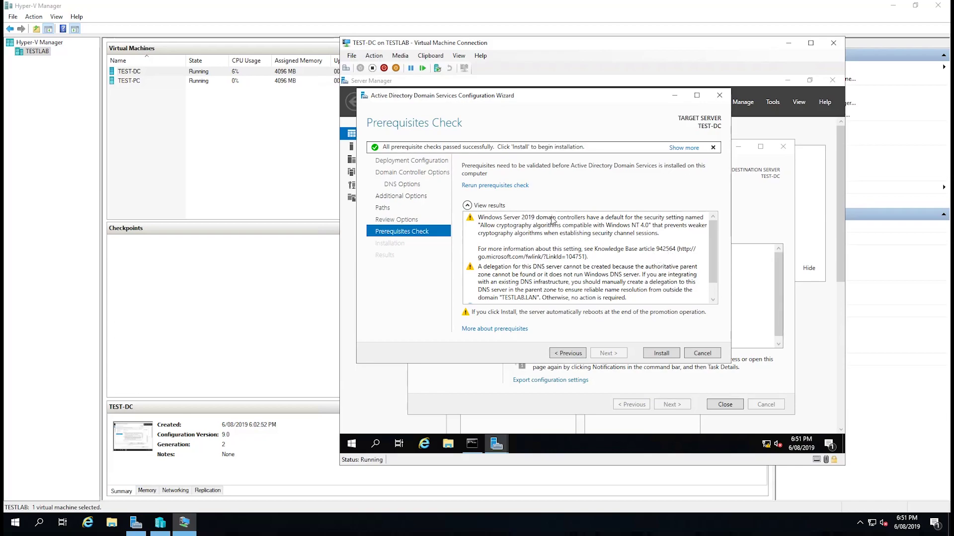
{"action": "scroll", "coordinate": [621, 266], "scroll_direction": "down", "scroll_amount": 1}
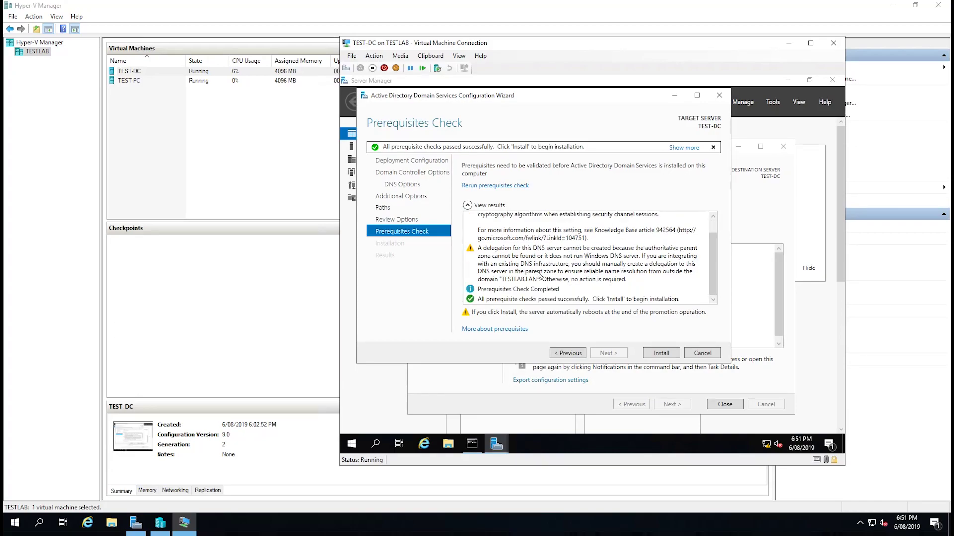
{"action": "left_click", "coordinate": [661, 353]}
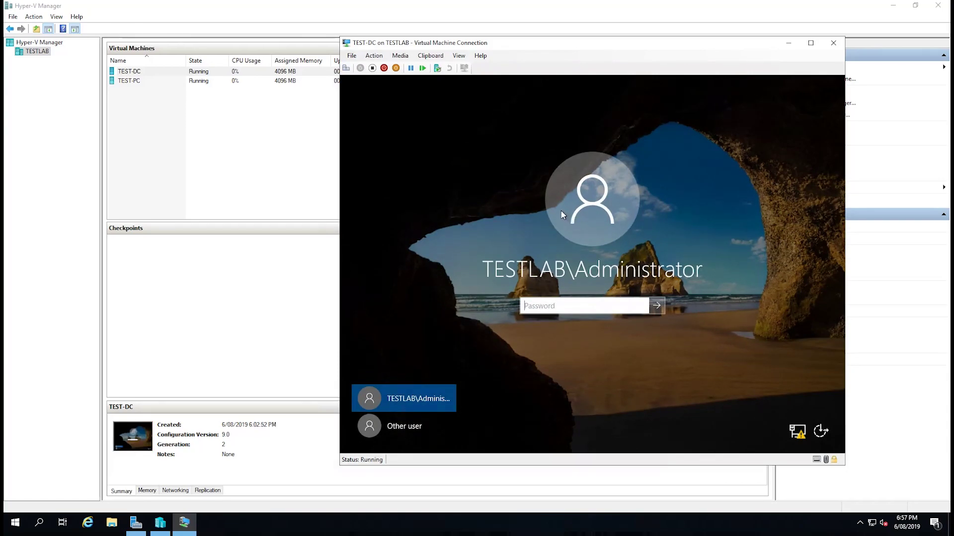
- Sign in to TESTLAB as Other user with the administrator account and its password
{"action": "left_click", "coordinate": [395, 427]}
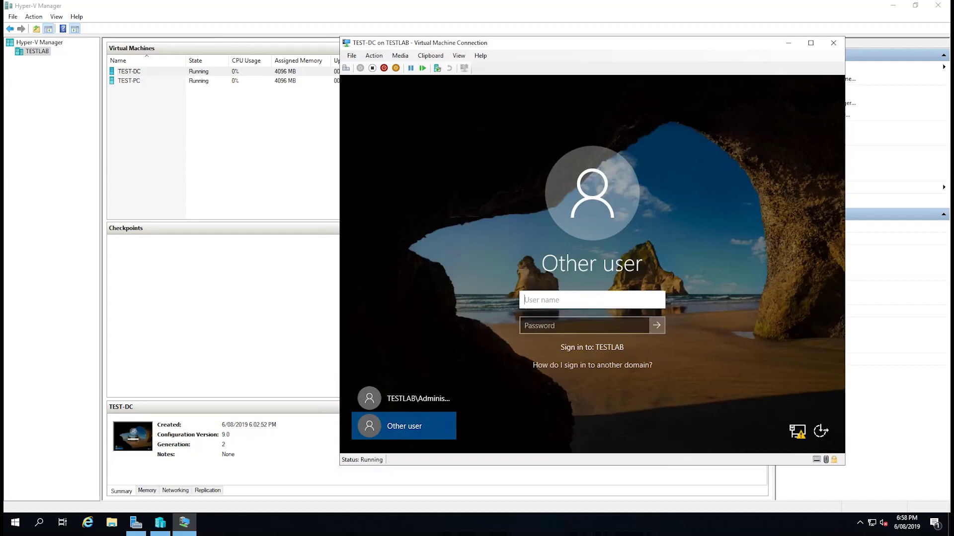
{"action": "type", "text": "Administrator"}
{"action": "left_click", "coordinate": [584, 326]}
{"action": "type", "text": "•••••••••••••"}
{"action": "key", "text": "Return"}
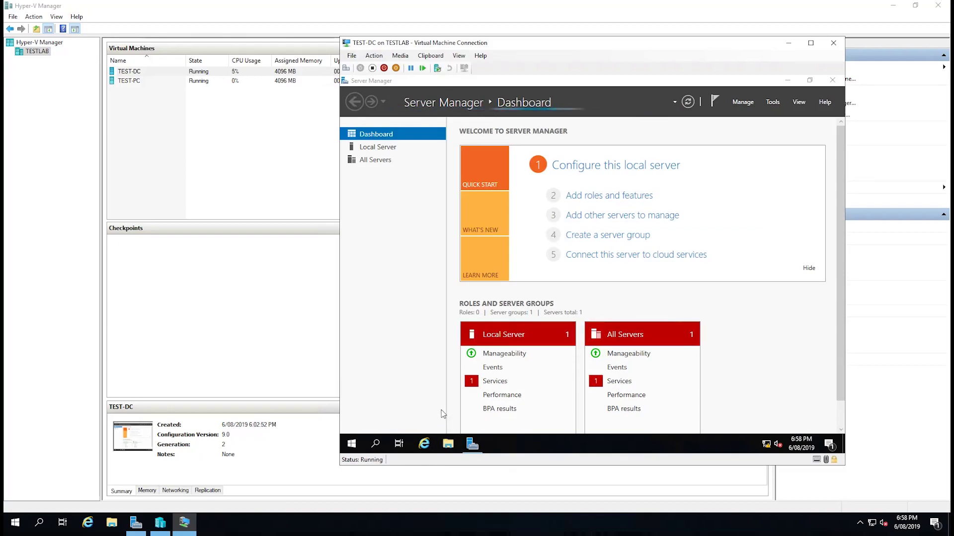
- Open File Explorer from TEST-DC's taskbar
{"action": "left_click", "coordinate": [448, 444]}
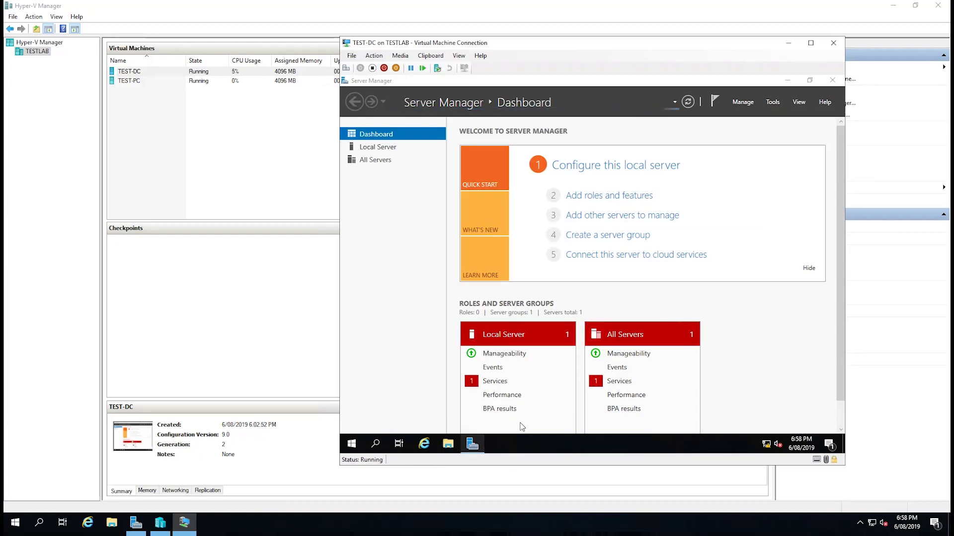
- Confirm in This PC's system properties that TEST-DC is in TESTLAB.LAN, then close System and File Explorer
{"action": "right_click", "coordinate": [441, 232]}
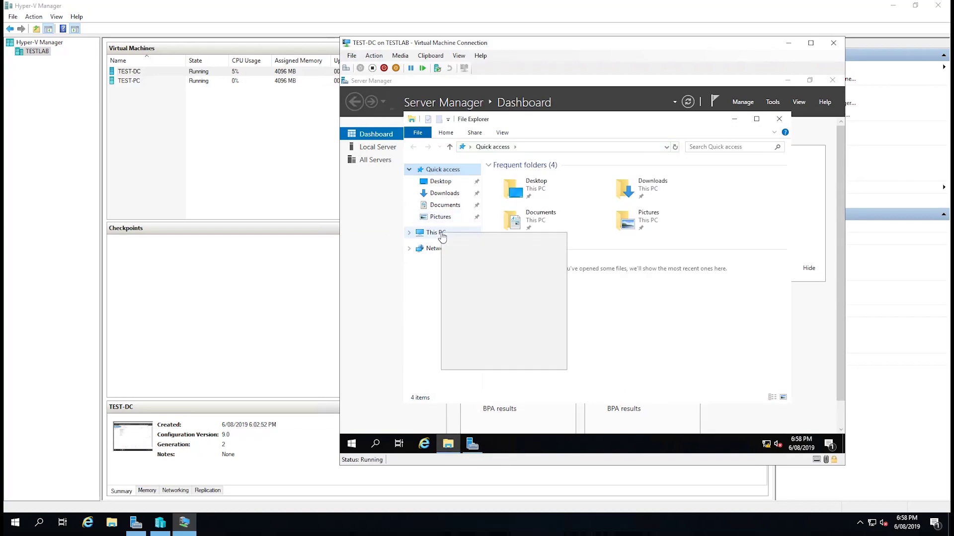
{"action": "left_click", "coordinate": [477, 362]}
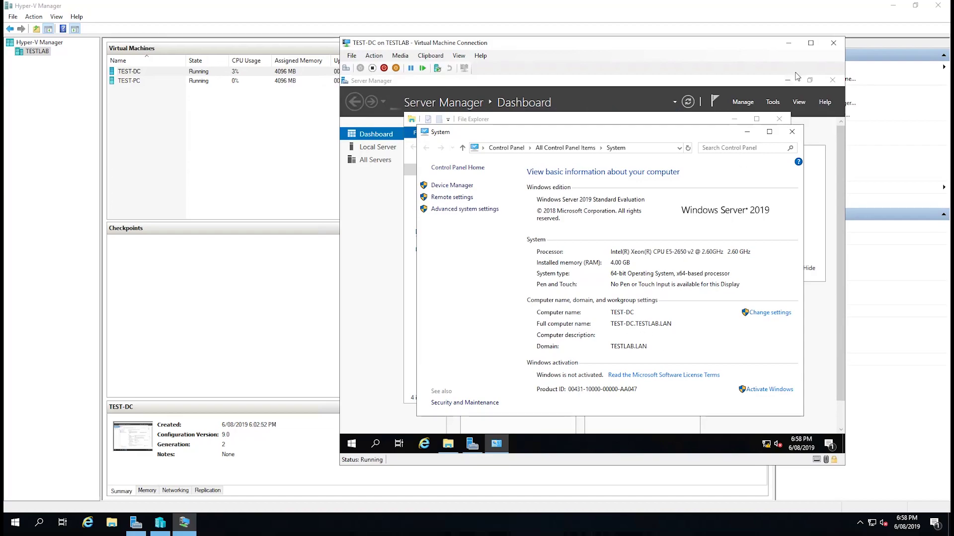
{"action": "left_click", "coordinate": [791, 132]}
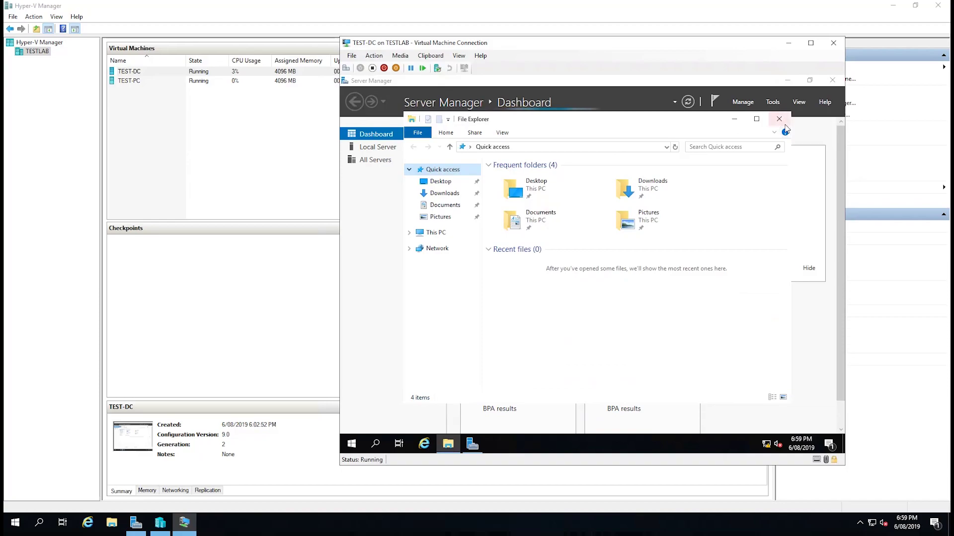
{"action": "left_click", "coordinate": [779, 121]}
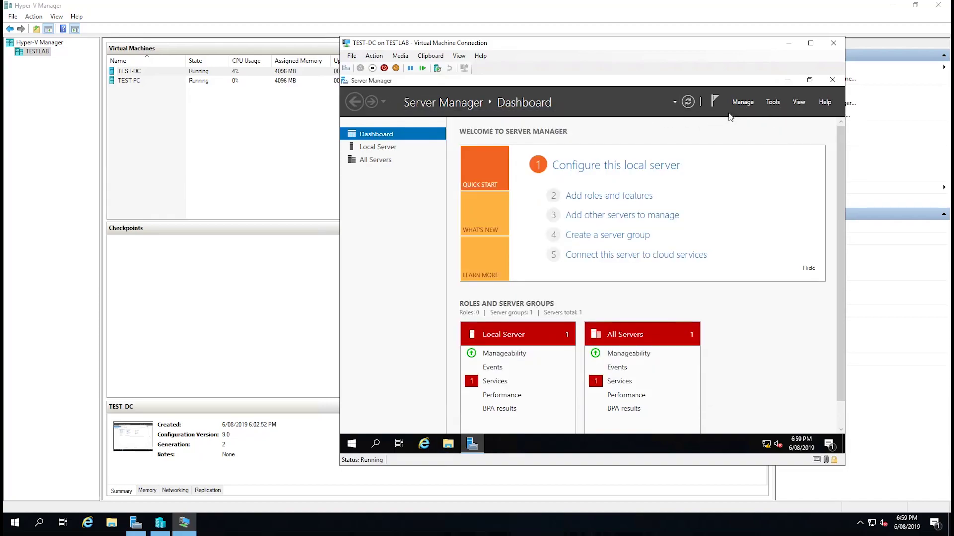
- Launch Active Directory Users and Computers from Tools, maximized with a widened tree pane
{"action": "left_click", "coordinate": [771, 102]}
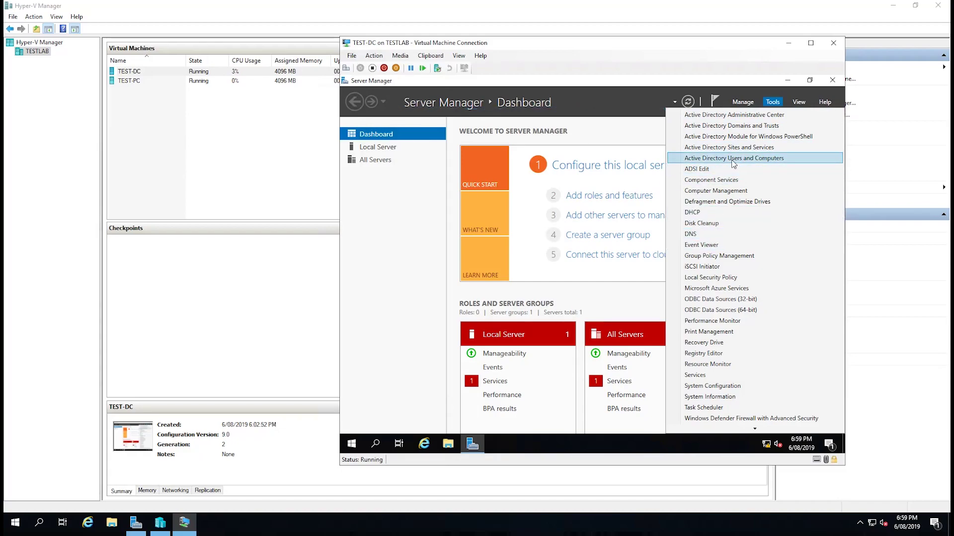
{"action": "left_click", "coordinate": [734, 159]}
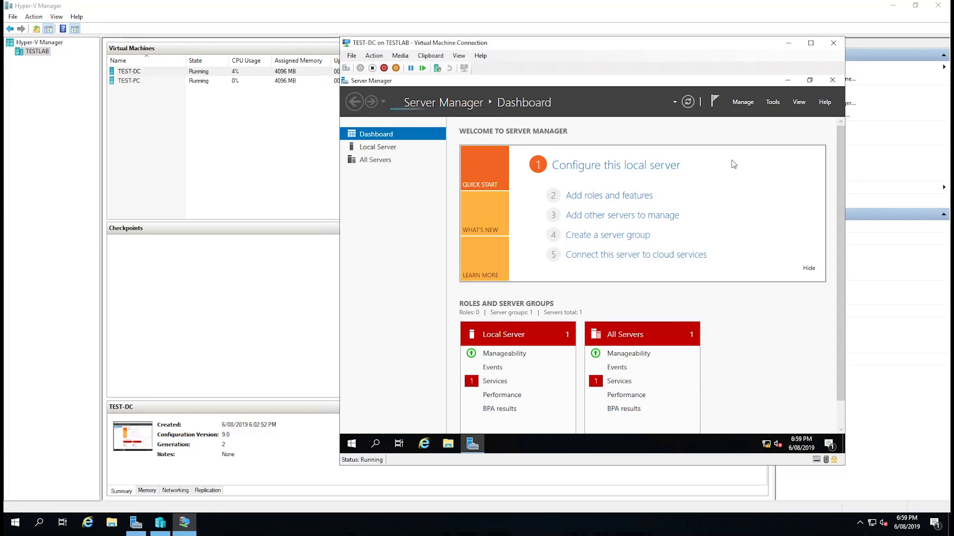
{"action": "double_click", "coordinate": [551, 130]}
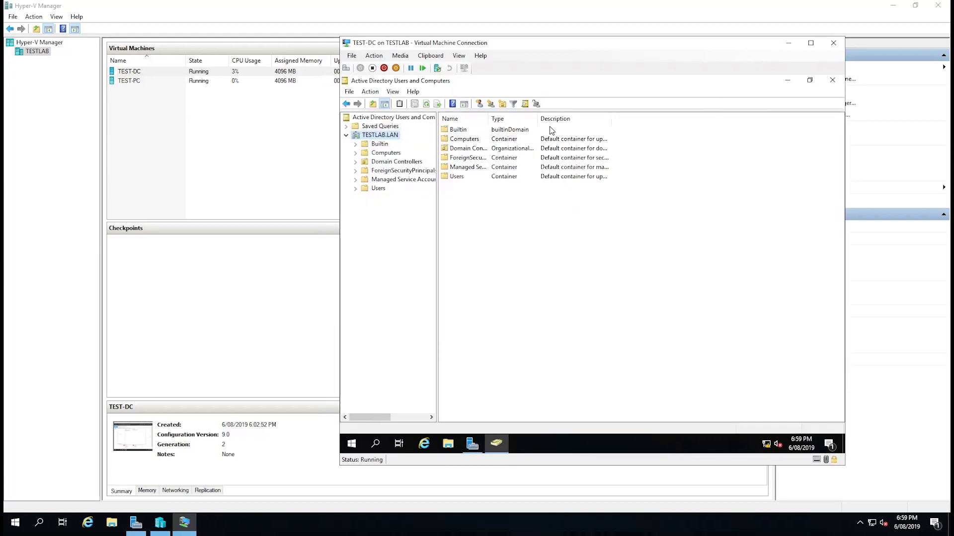
{"action": "left_click_drag", "start_coordinate": [438, 232], "coordinate": [510, 232]}
- Show TESTLAB.LAN's Domain Controllers container and inspect TEST-DC's context menu without choosing anything
{"action": "left_click", "coordinate": [370, 154]}
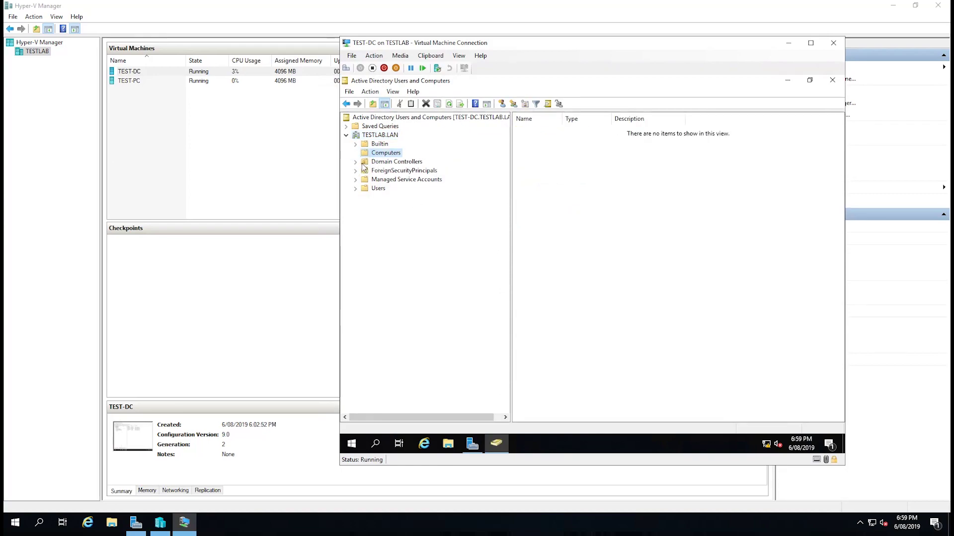
{"action": "left_click", "coordinate": [392, 162]}
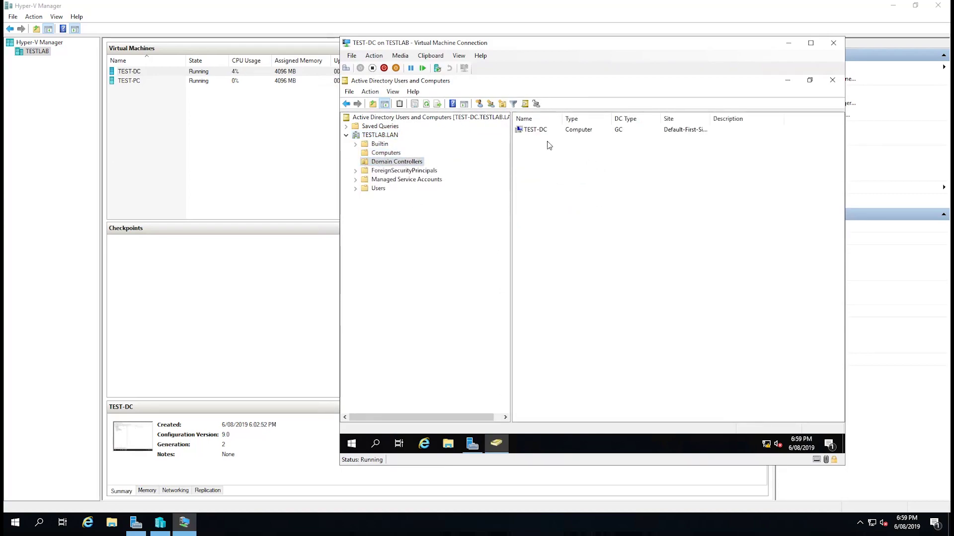
{"action": "left_click", "coordinate": [621, 134]}
{"action": "right_click", "coordinate": [622, 137]}
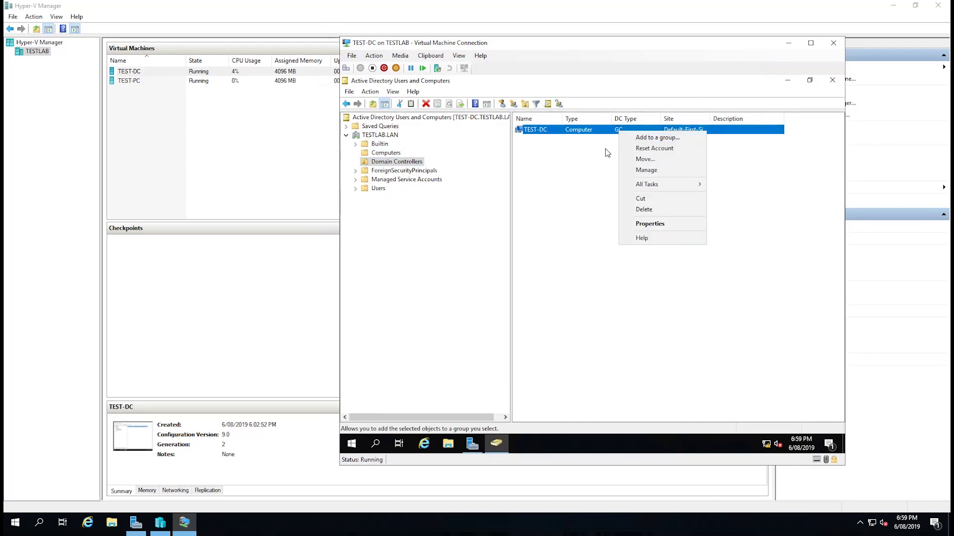
{"action": "left_click", "coordinate": [607, 152]}
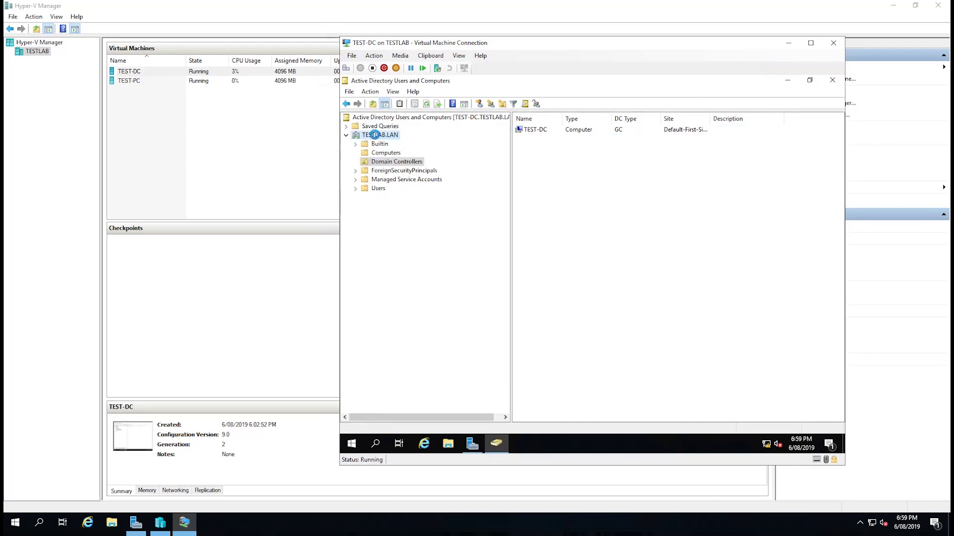
- Verify via Raise domain functional level that TESTLAB.LAN is at Windows Server 2016, then return to Hyper-V Manager
{"action": "right_click", "coordinate": [375, 135]}
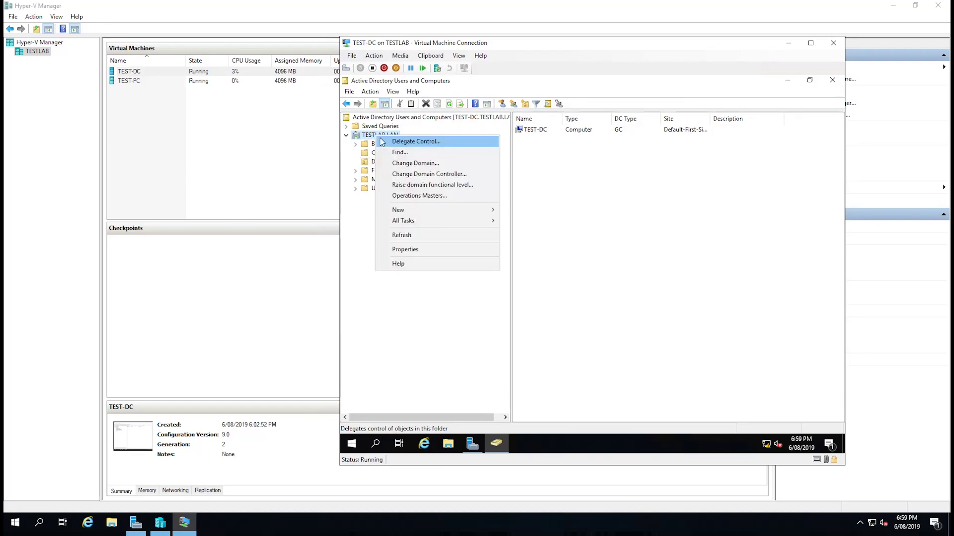
{"action": "left_click", "coordinate": [406, 186]}
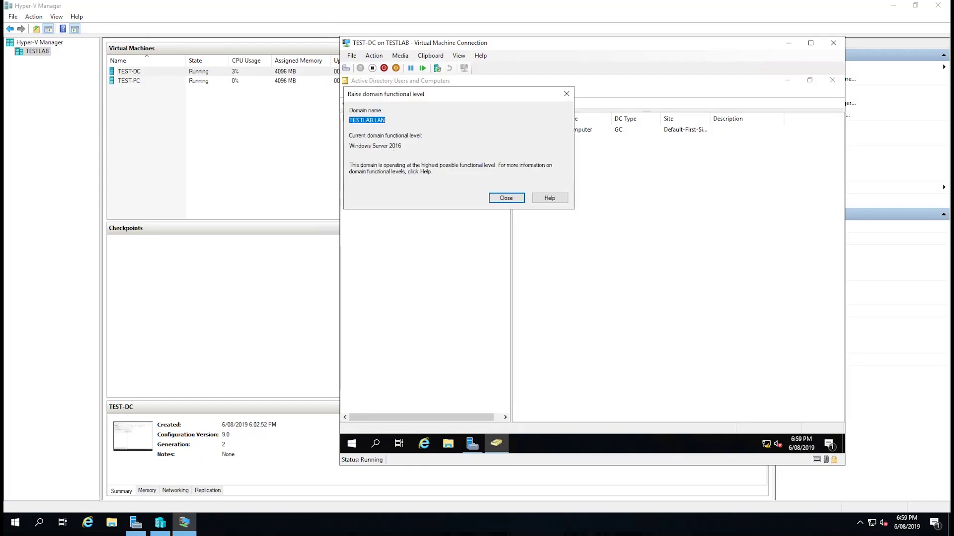
{"action": "mouse_move", "coordinate": [402, 146]}
{"action": "left_mouse_down"}
{"action": "mouse_move", "coordinate": [365, 145]}
{"action": "mouse_move", "coordinate": [386, 146]}
{"action": "left_mouse_up"}
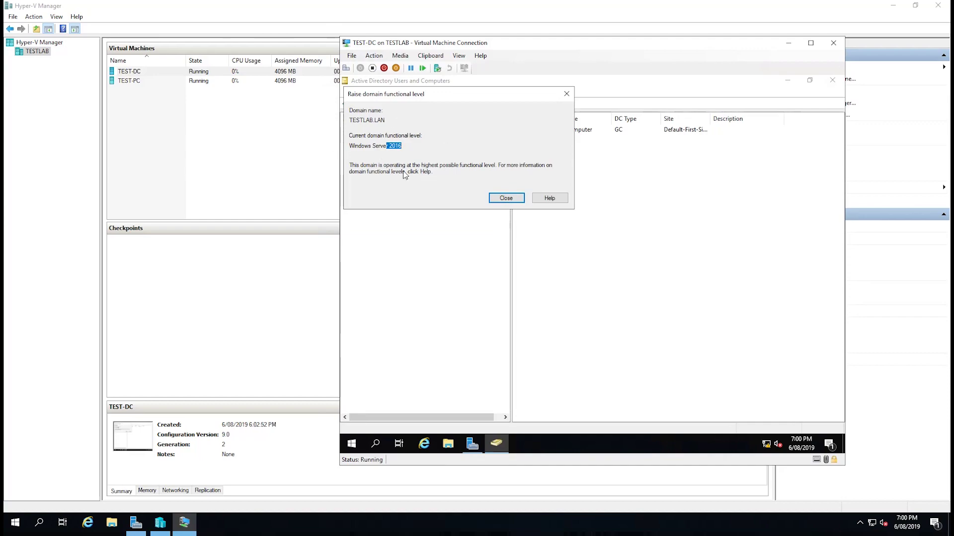
{"action": "left_click", "coordinate": [512, 199]}
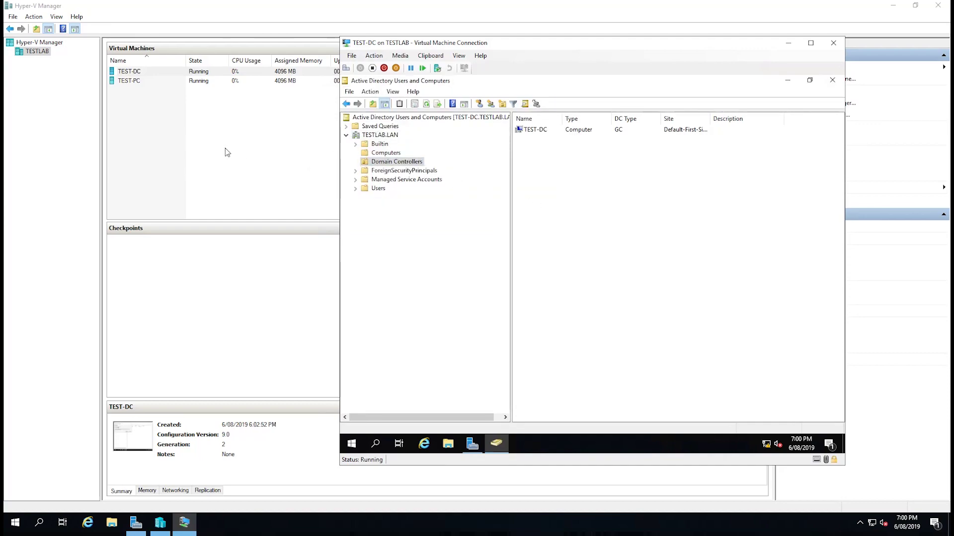
{"action": "left_click_drag", "start_coordinate": [225, 148], "coordinate": [239, 103]}
- On TEST-PC's console, reach the computer name change dialog through This PC's system properties
{"action": "double_click", "coordinate": [123, 81]}
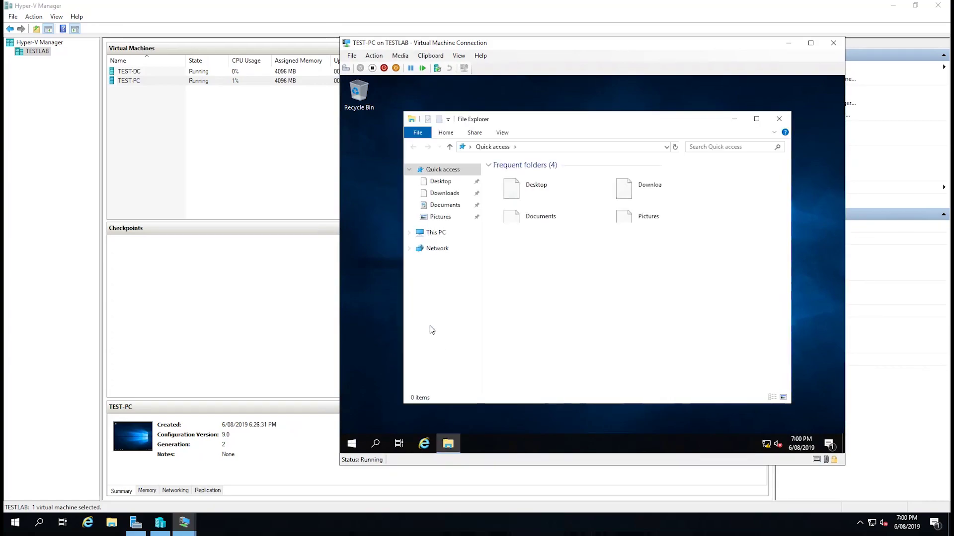
{"action": "right_click", "coordinate": [452, 253]}
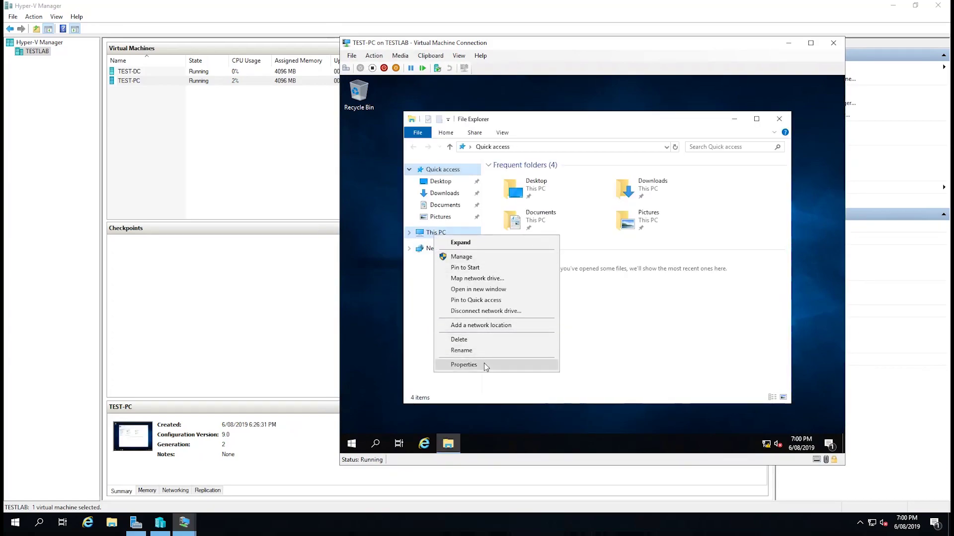
{"action": "left_click", "coordinate": [485, 364]}
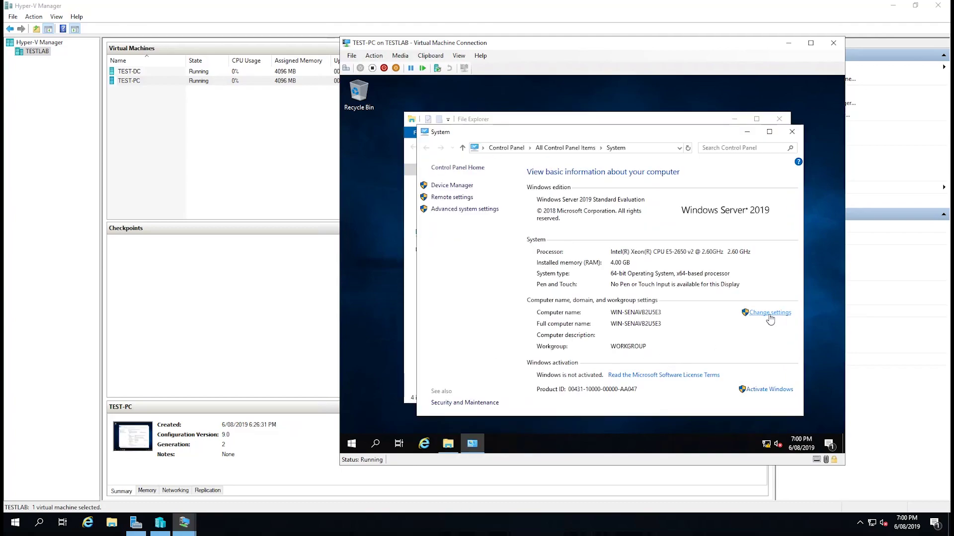
{"action": "left_click", "coordinate": [770, 313]}
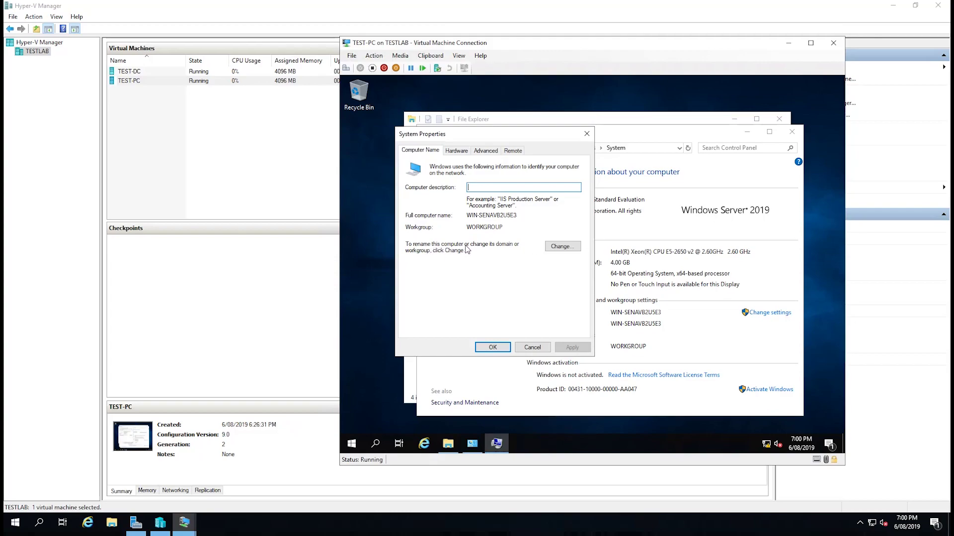
{"action": "left_click", "coordinate": [558, 247]}
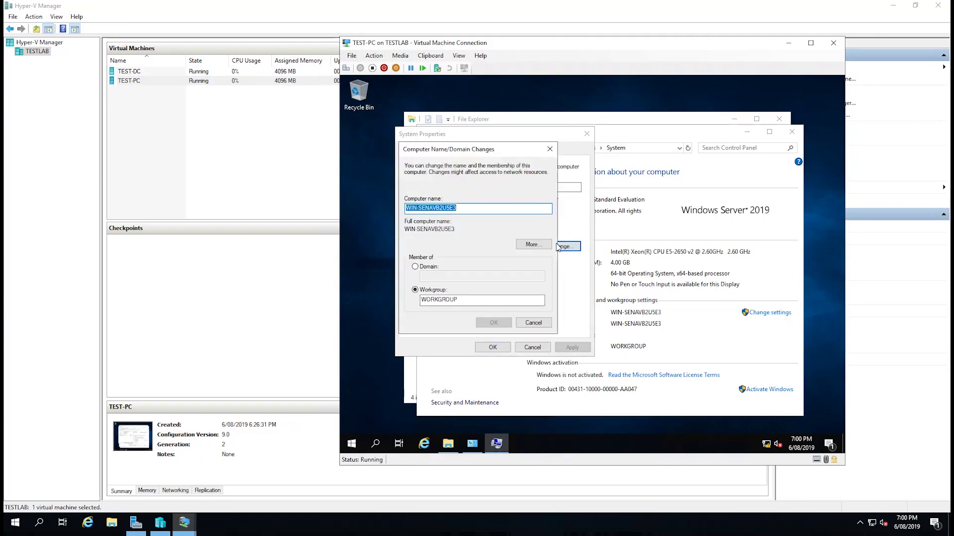
- Name the computer TEST-PC and join it to the TESTLAB domain using the domain Administrator credentials
{"action": "type", "text": "TEST-PC"}
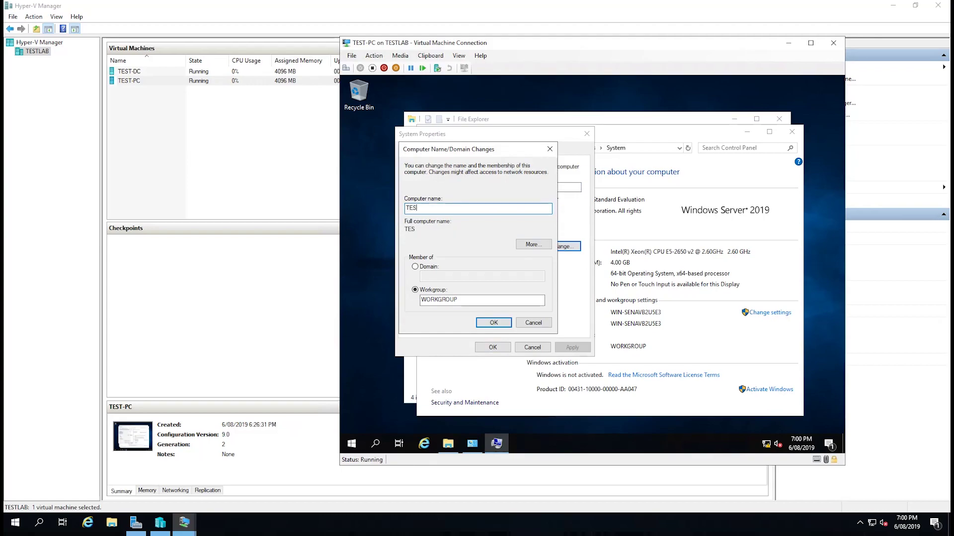
{"action": "left_click", "coordinate": [415, 267]}
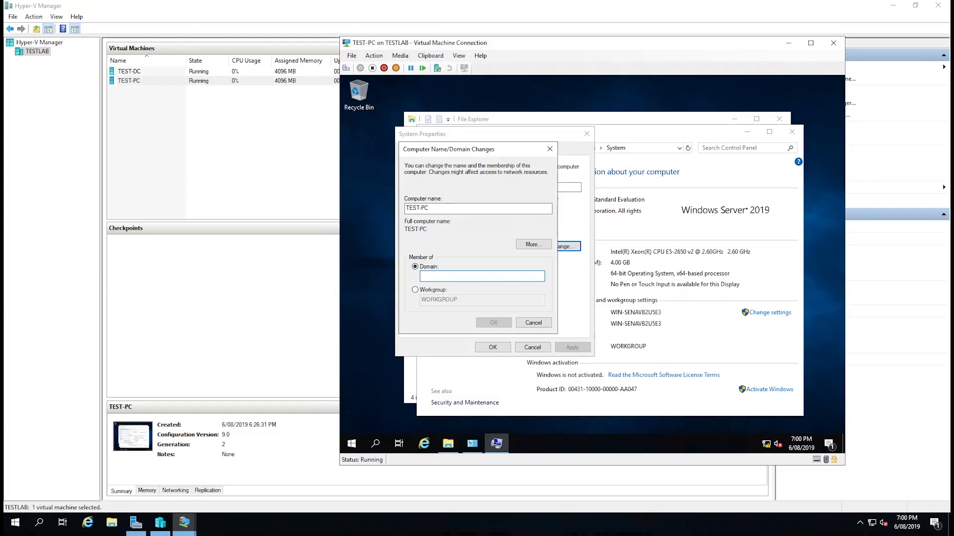
{"action": "type", "text": "TESTLAB"}
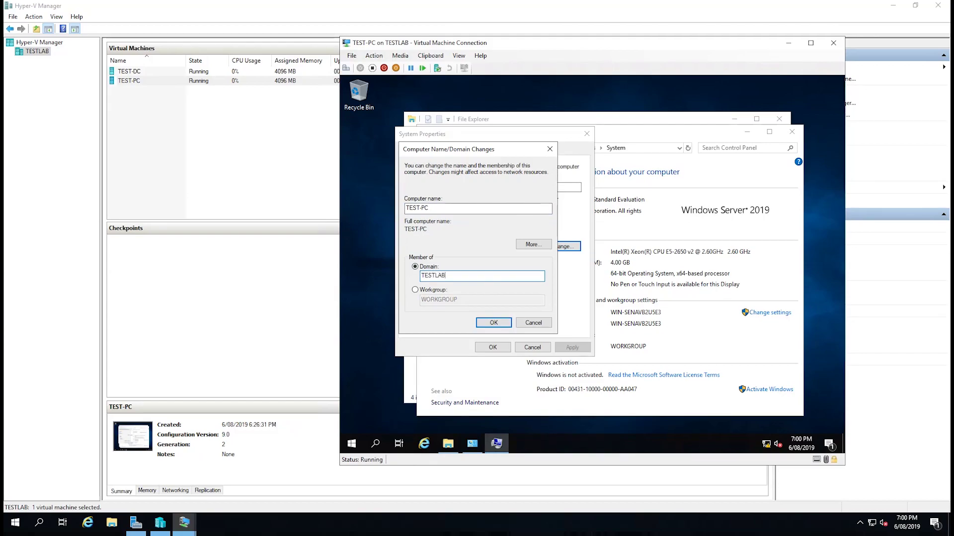
{"action": "key", "text": "Return"}
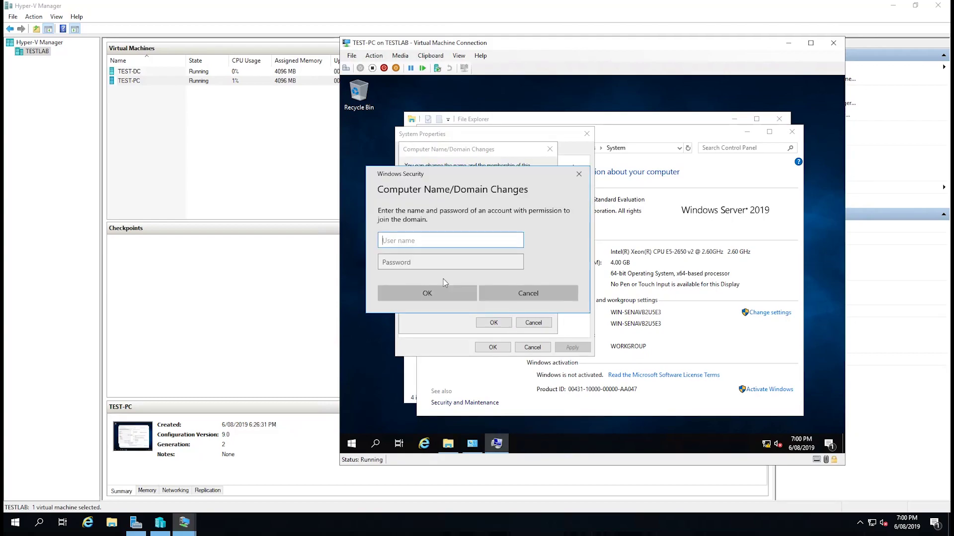
{"action": "type", "text": "Administrator"}
{"action": "key", "text": "Tab"}
{"action": "type", "text": "P@"}
{"action": "key", "text": "BackSpace"}
{"action": "key", "text": "BackSpace"}
{"action": "type", "text": "@ssw0rd"}
{"action": "key", "text": "Return"}
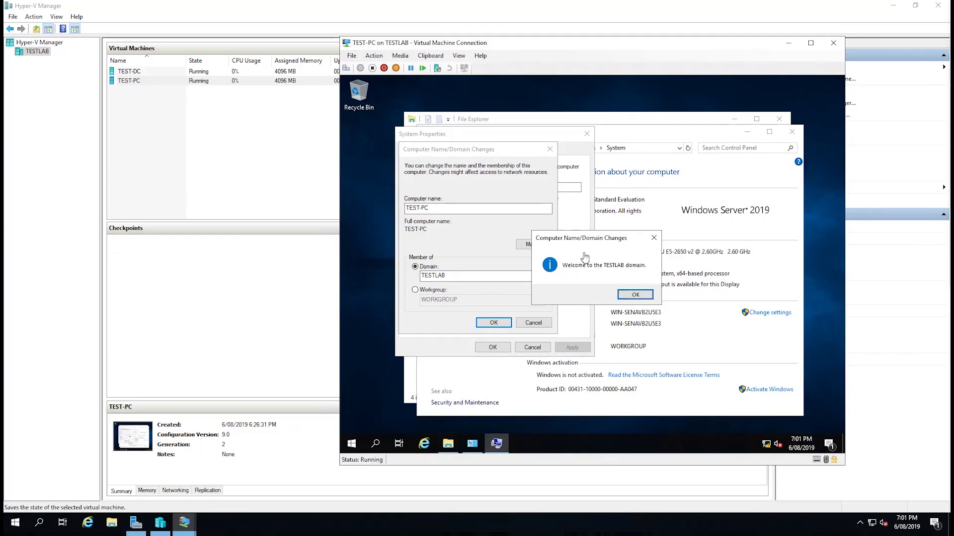
- Acknowledge the welcome and restart notices, close System Properties, and restart TEST-PC now
{"action": "left_click", "coordinate": [635, 295]}
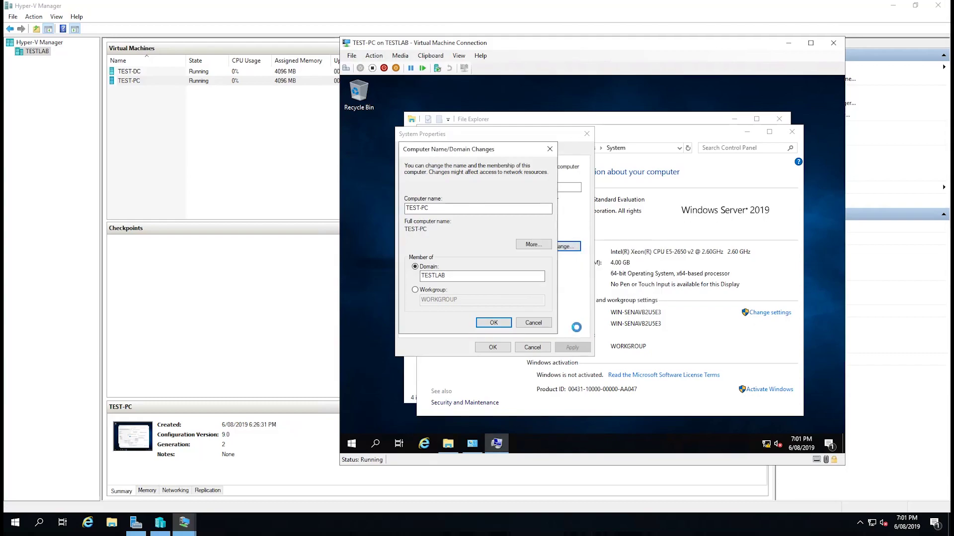
{"action": "left_click", "coordinate": [651, 272]}
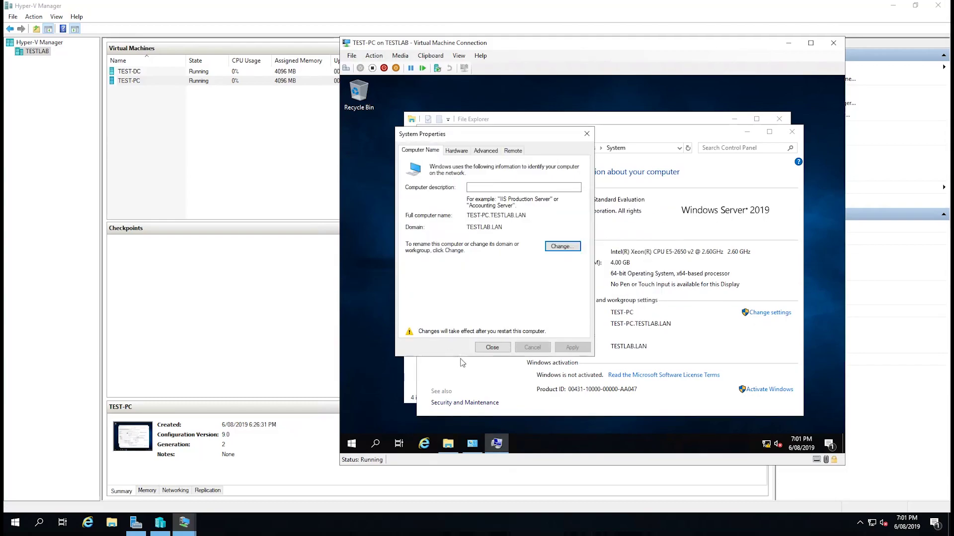
{"action": "left_click", "coordinate": [493, 347]}
{"action": "left_click", "coordinate": [587, 273]}
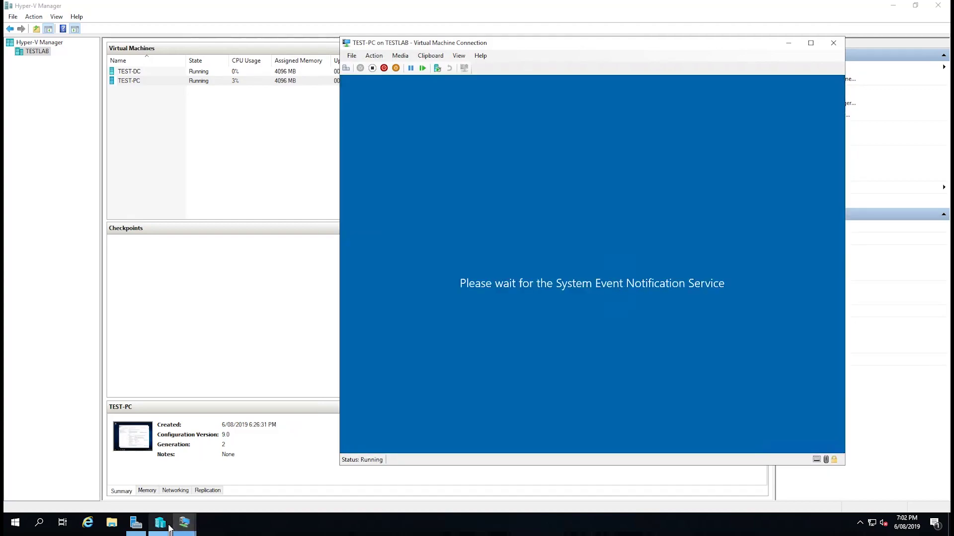
- On TEST-DC, create a TESTLAB organizational unit in the TESTLAB.LAN domain
{"action": "mouse_move", "coordinate": [184, 523]}
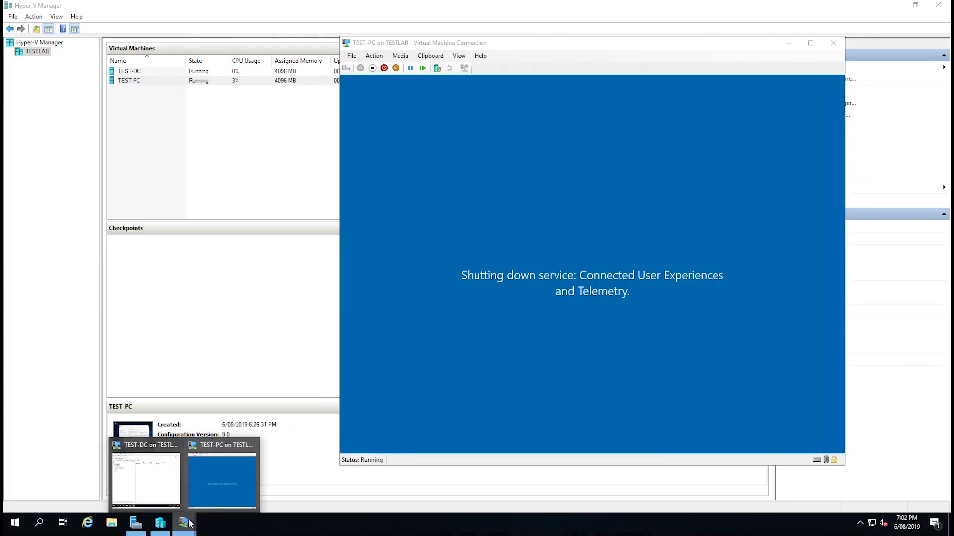
{"action": "left_click", "coordinate": [172, 486]}
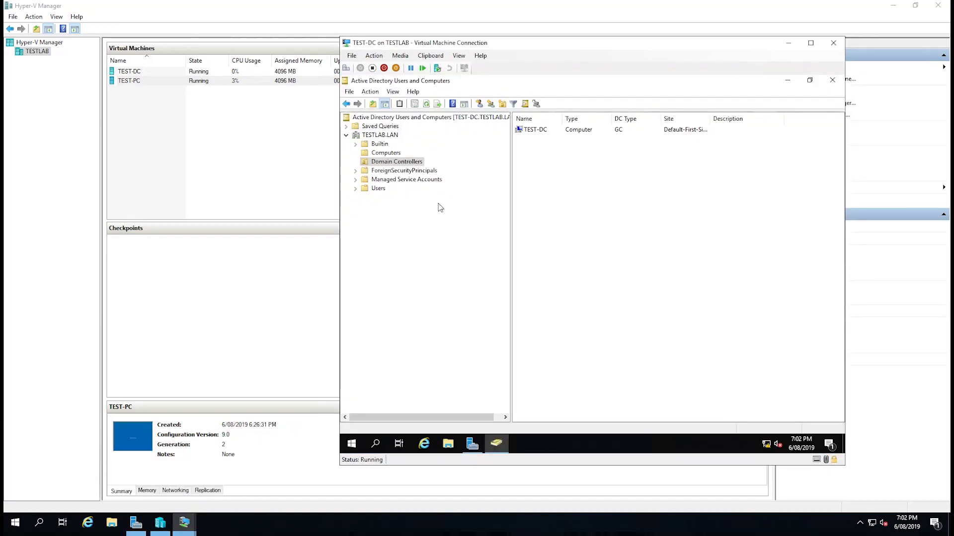
{"action": "right_click", "coordinate": [378, 137]}
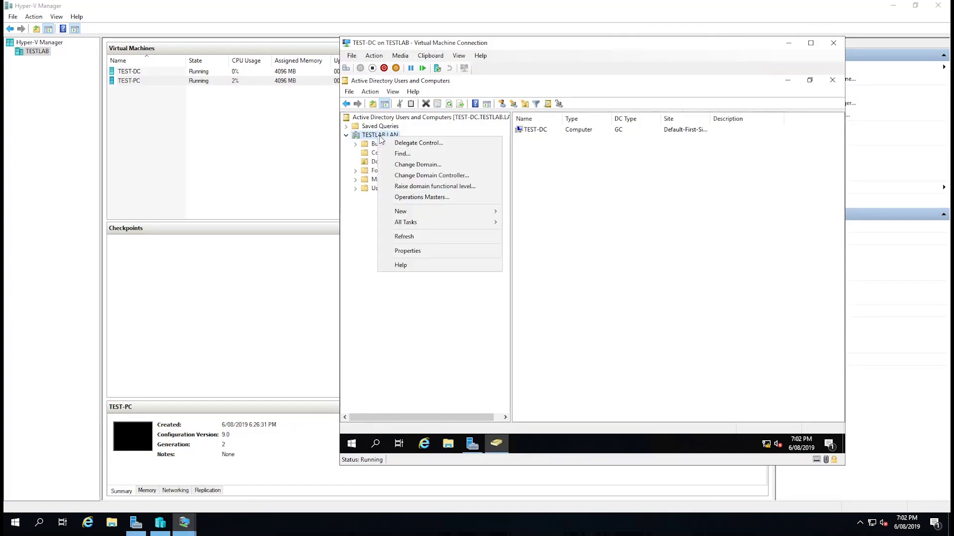
{"action": "mouse_move", "coordinate": [434, 209]}
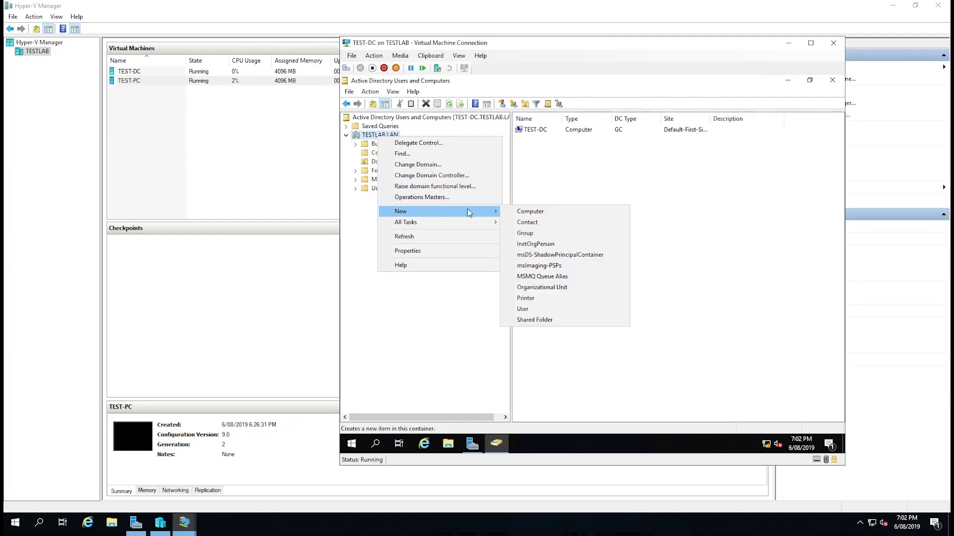
{"action": "left_click", "coordinate": [543, 291]}
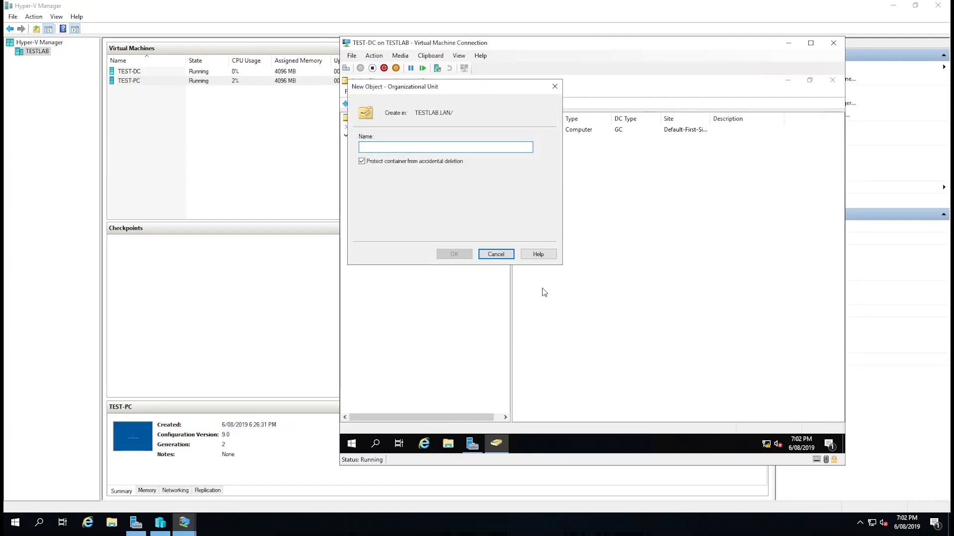
{"action": "type", "text": "TESTLAB"}
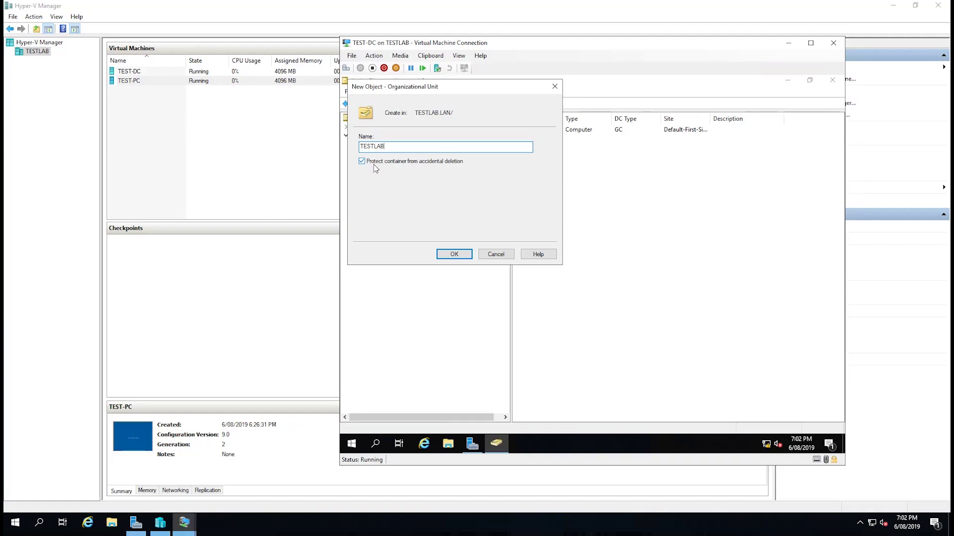
{"action": "left_click", "coordinate": [441, 254]}
- Create a Users organizational unit inside TESTLAB
{"action": "left_click", "coordinate": [383, 197]}
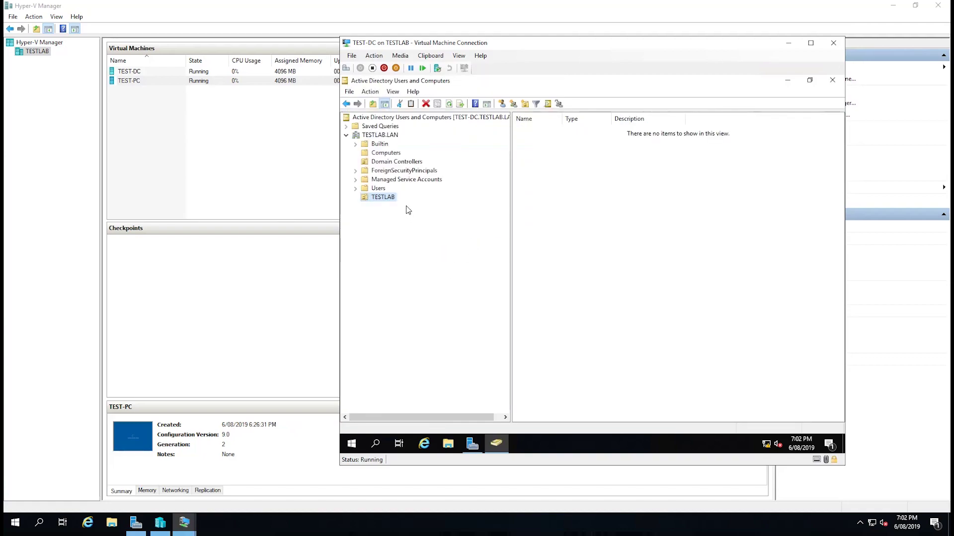
{"action": "right_click", "coordinate": [379, 202]}
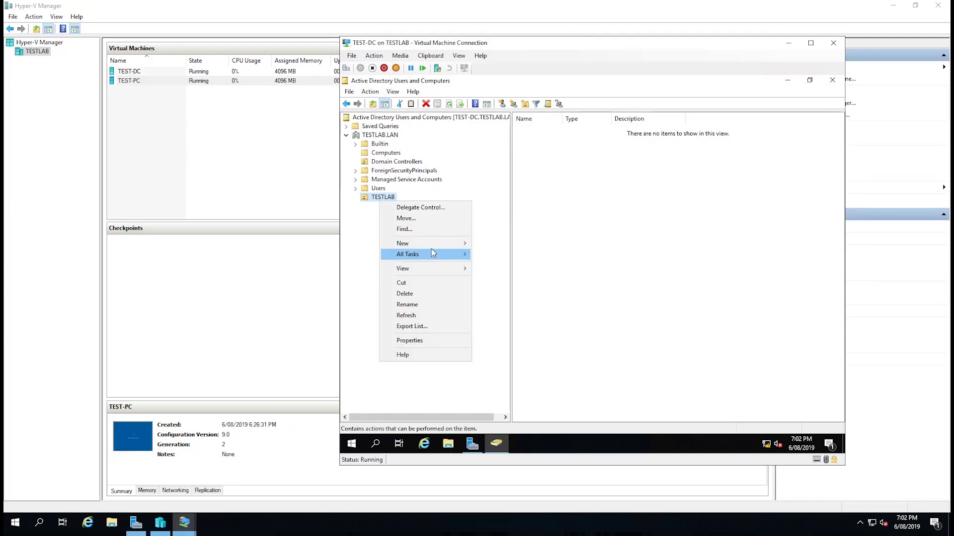
{"action": "mouse_move", "coordinate": [432, 254]}
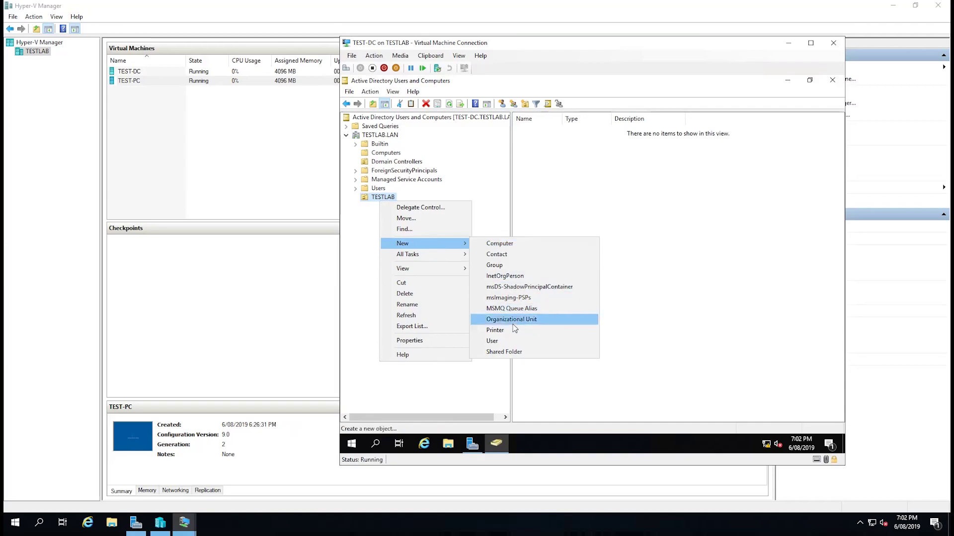
{"action": "left_click", "coordinate": [515, 321]}
{"action": "type", "text": "Users"}
{"action": "key", "text": "Return"}
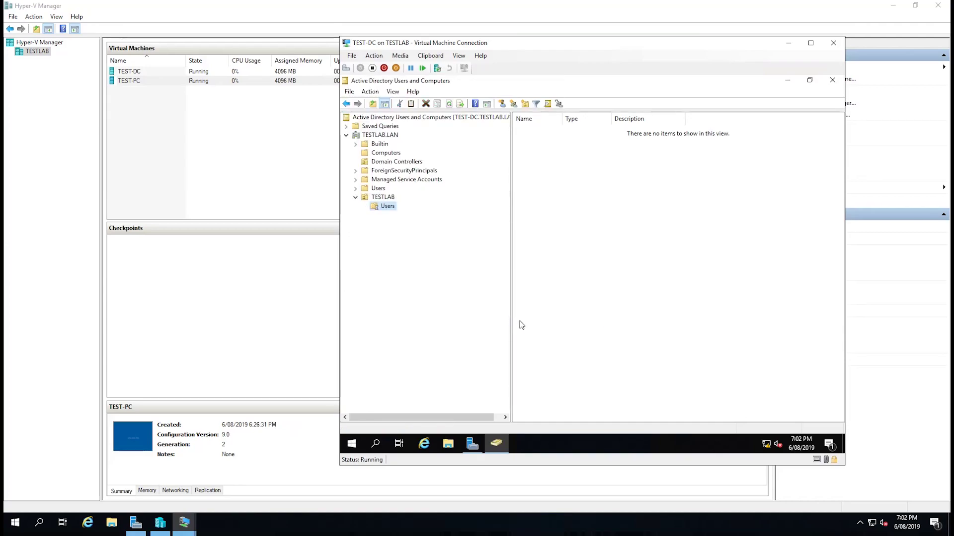
- Create a Computers organizational unit inside TESTLAB
{"action": "right_click", "coordinate": [383, 197]}
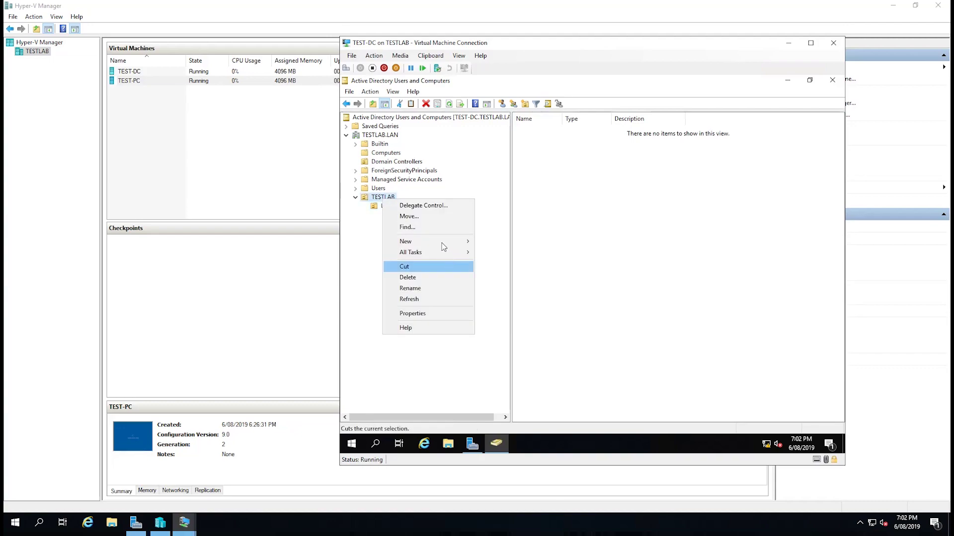
{"action": "mouse_move", "coordinate": [442, 243]}
{"action": "left_click", "coordinate": [515, 321]}
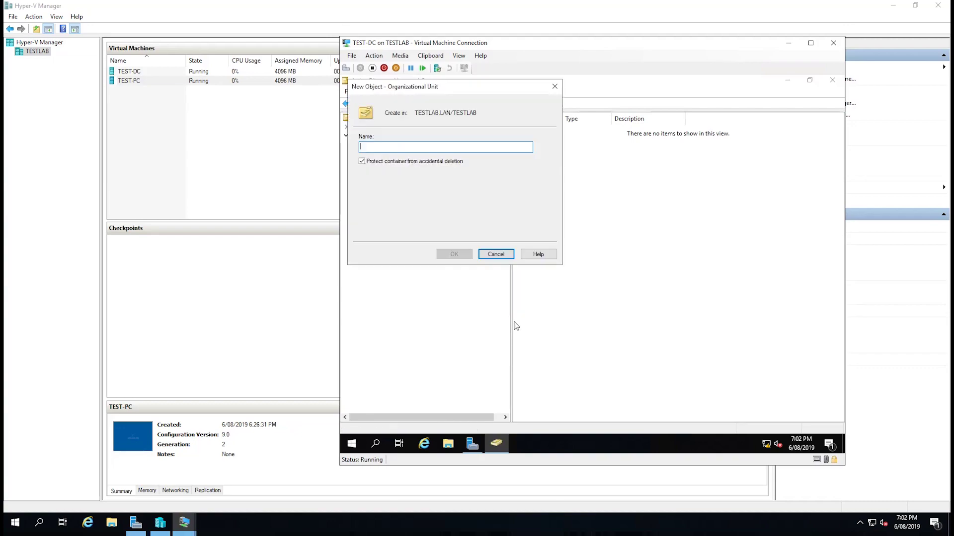
{"action": "type", "text": "Computer"}
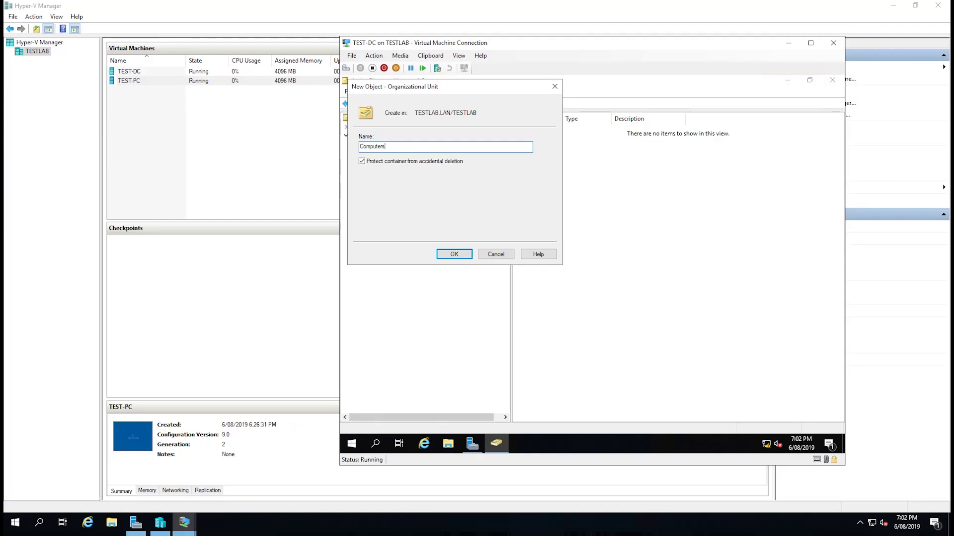
{"action": "type", "text": "s"}
{"action": "key", "text": "Return"}
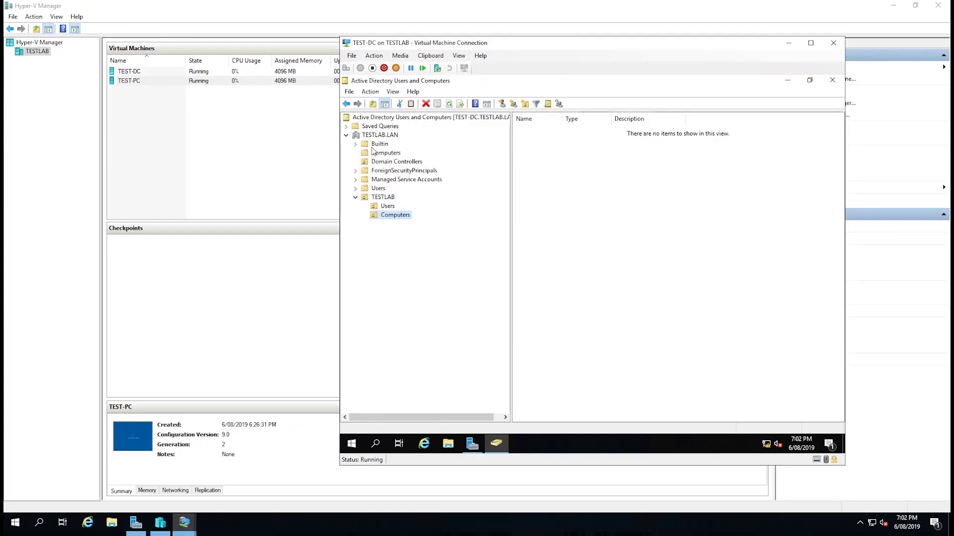
- Drag TEST-PC from the default Computers container into TESTLAB\Computers and confirm the move
{"action": "left_click", "coordinate": [376, 156]}
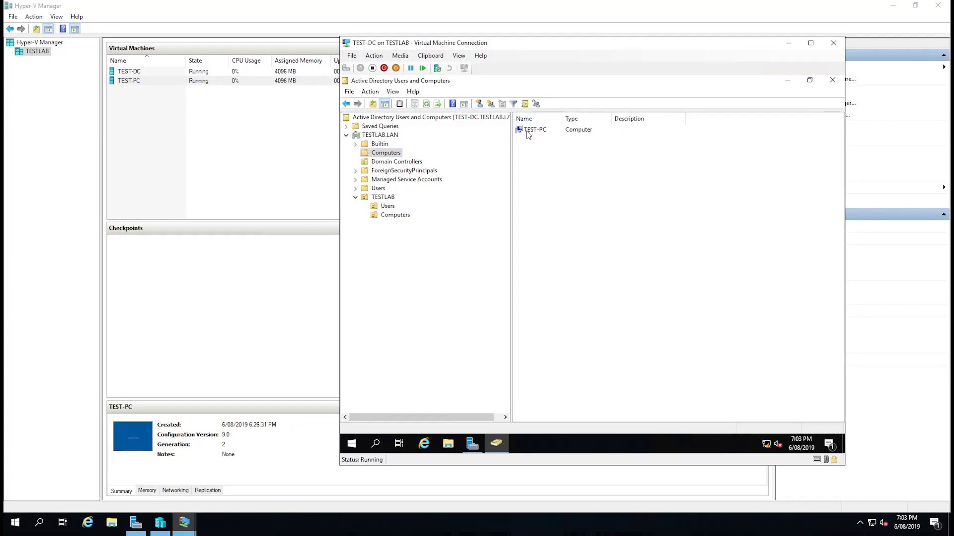
{"action": "left_click_drag", "start_coordinate": [534, 131], "coordinate": [395, 216]}
{"action": "left_click", "coordinate": [557, 286]}
{"action": "left_click", "coordinate": [395, 216]}
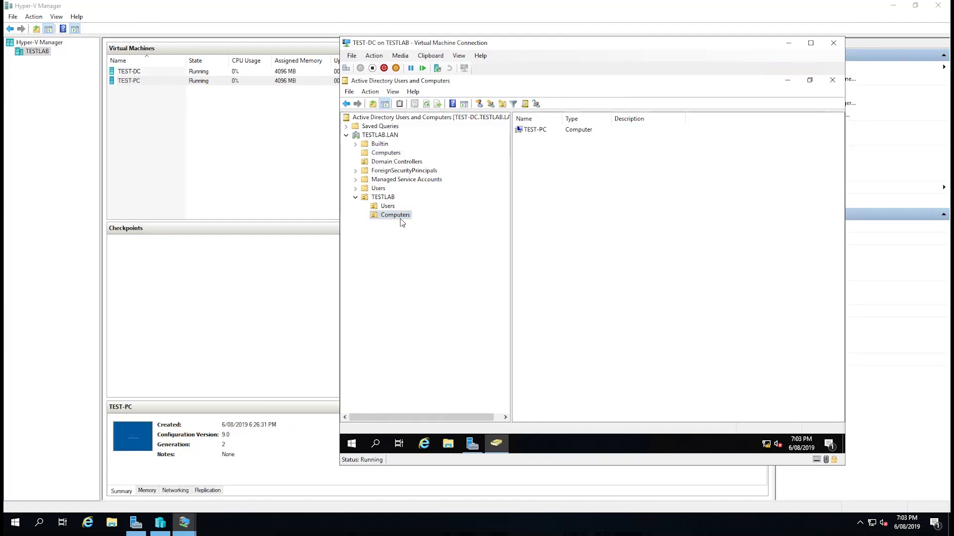
{"action": "left_click", "coordinate": [383, 206]}
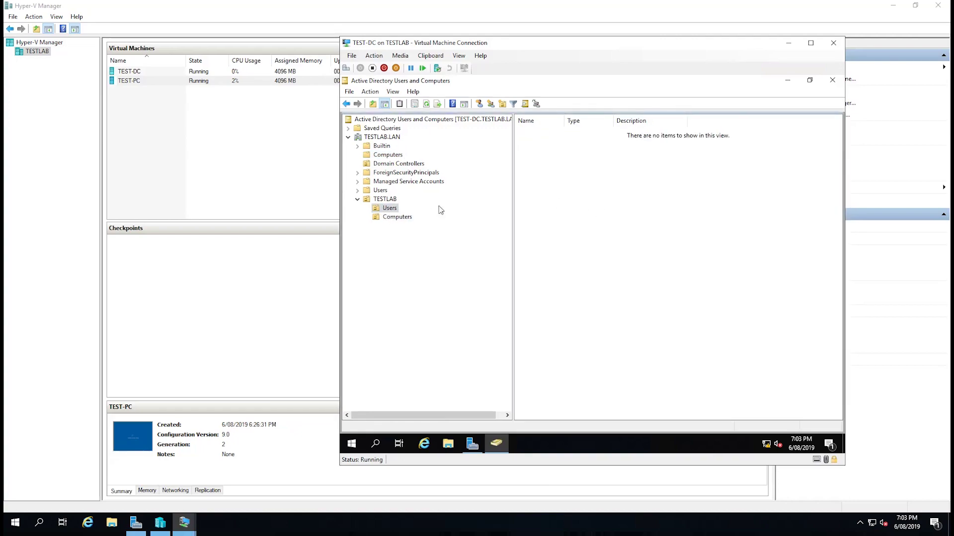
- Start a new user in TESTLAB\Users named Test Client with logon name testclient
{"action": "right_click", "coordinate": [603, 179]}
{"action": "mouse_move", "coordinate": [645, 216]}
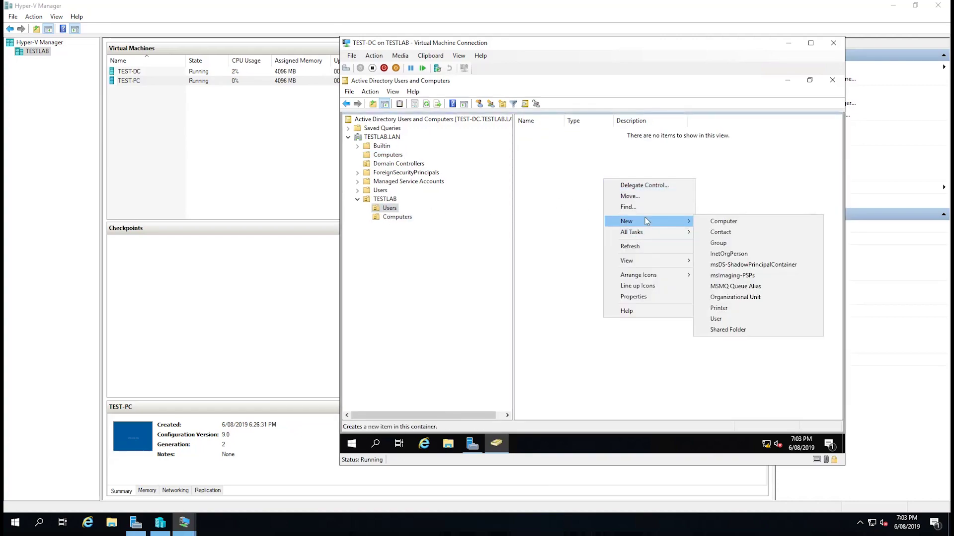
{"action": "left_click", "coordinate": [710, 317]}
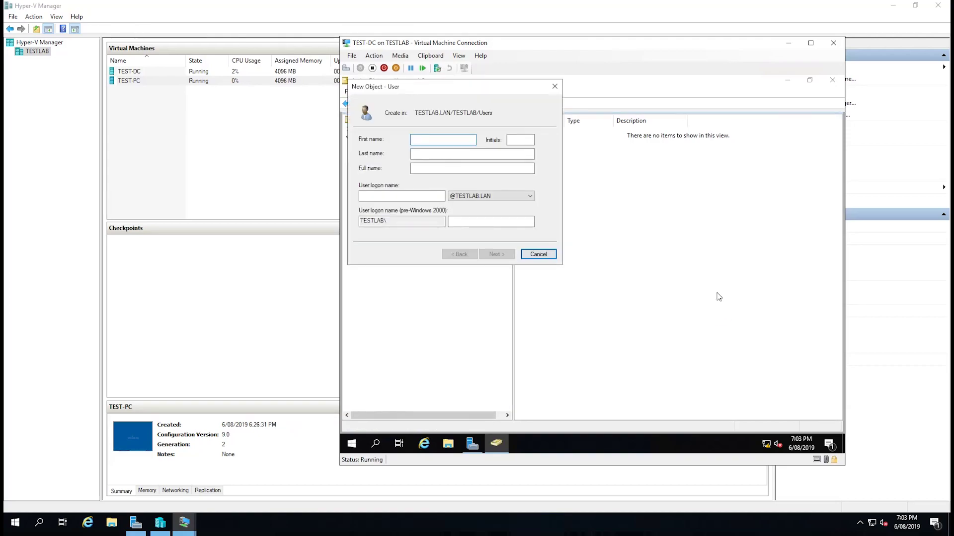
{"action": "type", "text": "Test"}
{"action": "key", "text": "Tab"}
{"action": "key", "text": "BackSpace"}
{"action": "key", "text": "Tab"}
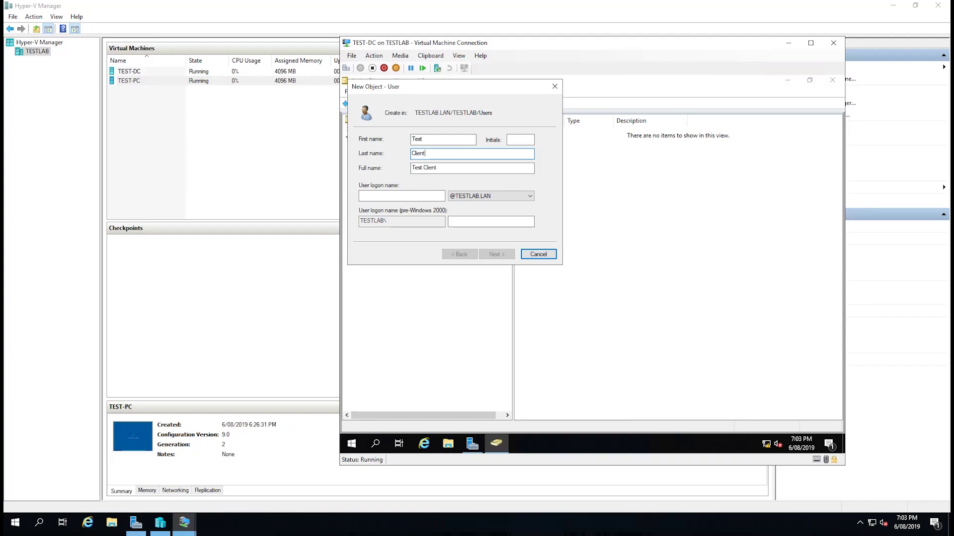
{"action": "left_click", "coordinate": [401, 195]}
{"action": "type", "text": "testclient"}
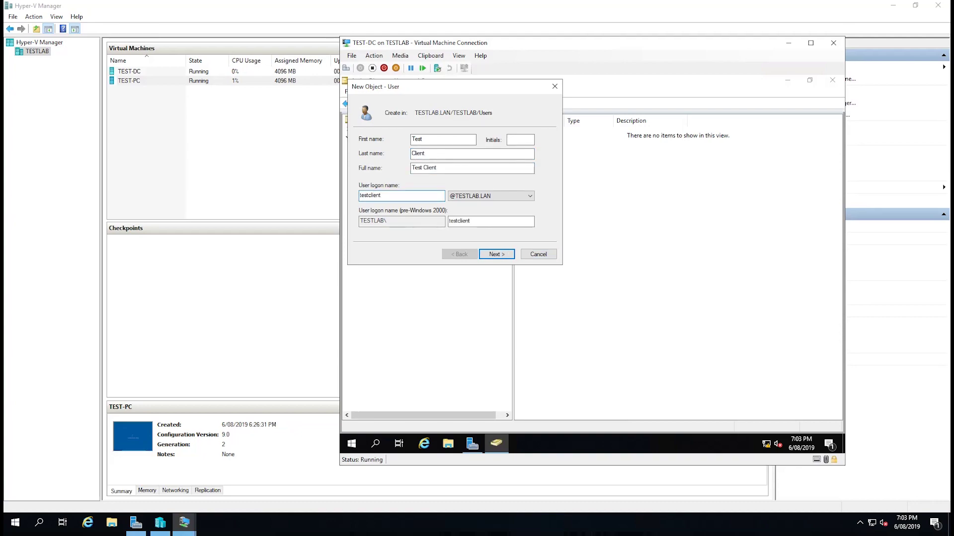
{"action": "left_click", "coordinate": [495, 254]}
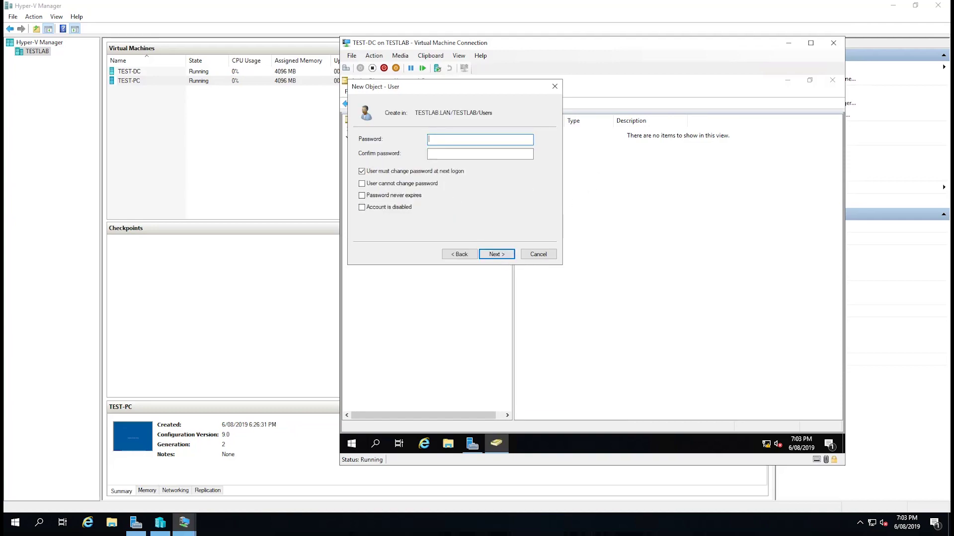
- Set the user's password, clear must-change-at-next-logon, tick password never expires, and finish
{"action": "type", "text": "Pa"}
{"action": "key", "text": "Tab"}
{"action": "type", "text": "P"}
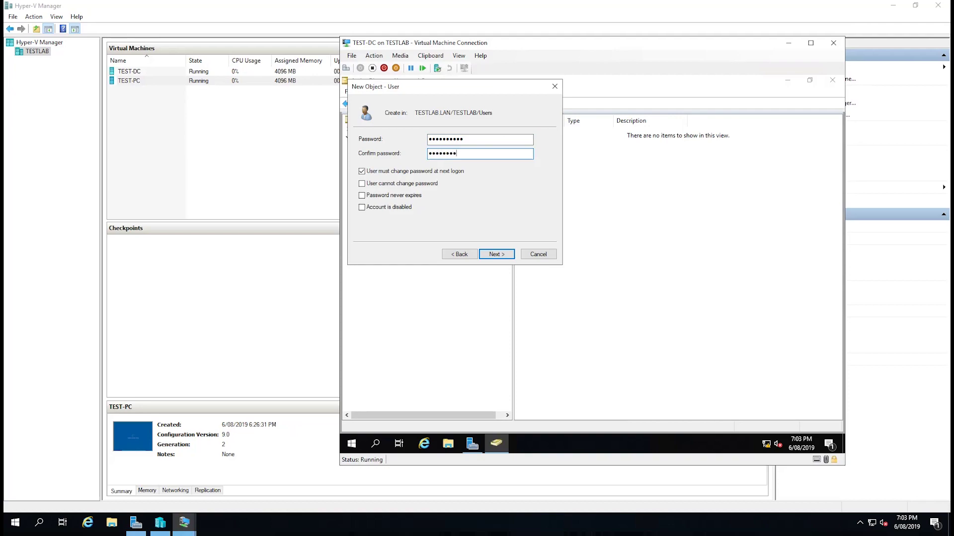
{"action": "type", "text": "d"}
{"action": "key", "text": "ctrl+a"}
{"action": "type", "text": "Pas"}
{"action": "key", "text": "ctrl+a"}
{"action": "type", "text": "Password1"}
{"action": "key", "text": "shift+Tab"}
{"action": "type", "text": "Password1"}
{"action": "left_click", "coordinate": [362, 172]}
{"action": "left_click", "coordinate": [362, 196]}
{"action": "left_click", "coordinate": [496, 255]}
{"action": "left_click", "coordinate": [498, 254]}
- Open TEST-PC's Virtual Machine Connection console from Hyper-V Manager
{"action": "left_click", "coordinate": [211, 157]}
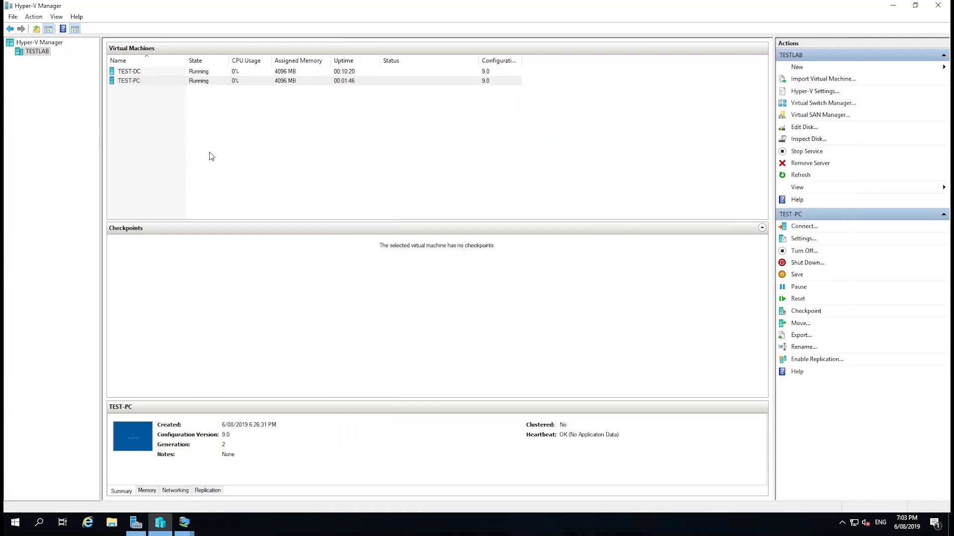
{"action": "left_click", "coordinate": [177, 81]}
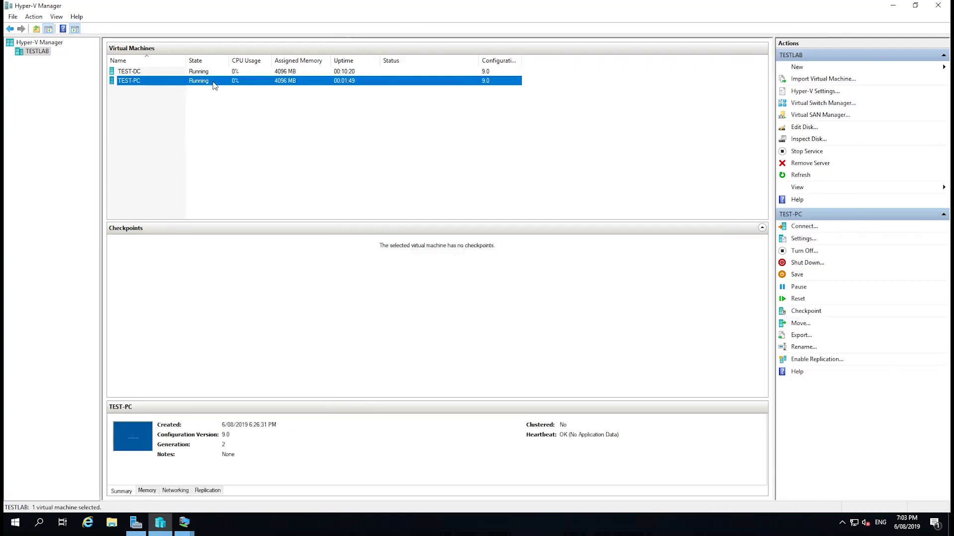
{"action": "double_click", "coordinate": [215, 82]}
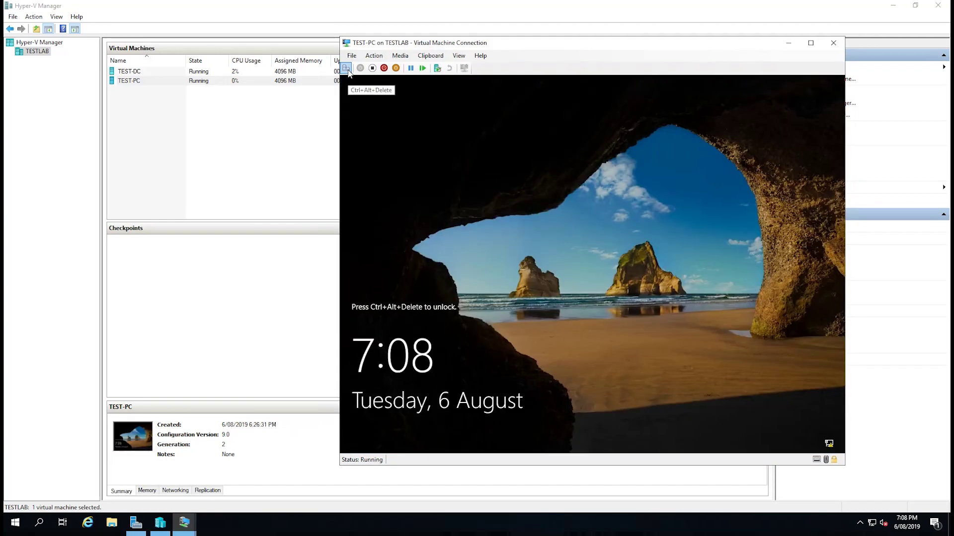
- Attempt to sign in to TEST-PC as the Test Client domain user via Other user
{"action": "left_click", "coordinate": [347, 70]}
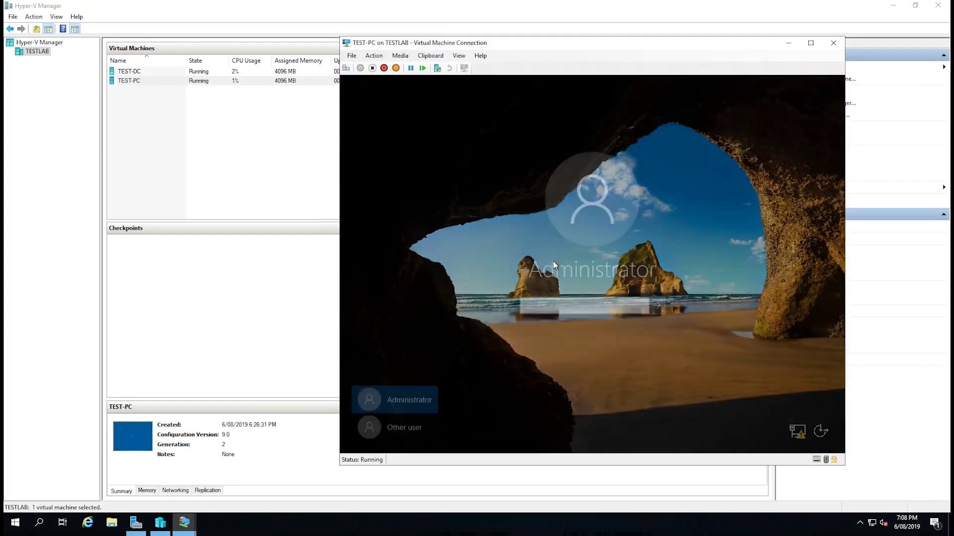
{"action": "left_click", "coordinate": [398, 426]}
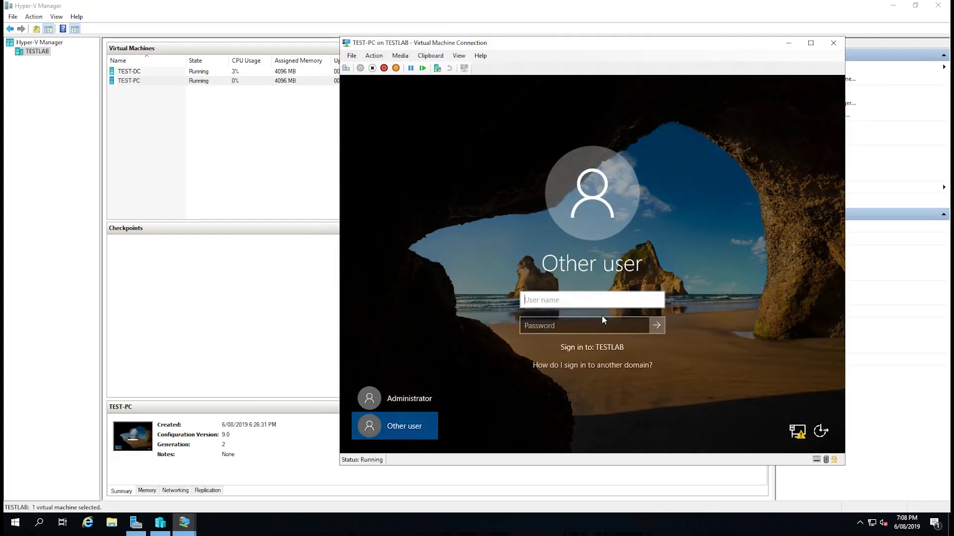
{"action": "type", "text": "testclient"}
{"action": "key", "text": "Tab"}
{"action": "type", "text": "***"}
{"action": "key", "text": "Return"}
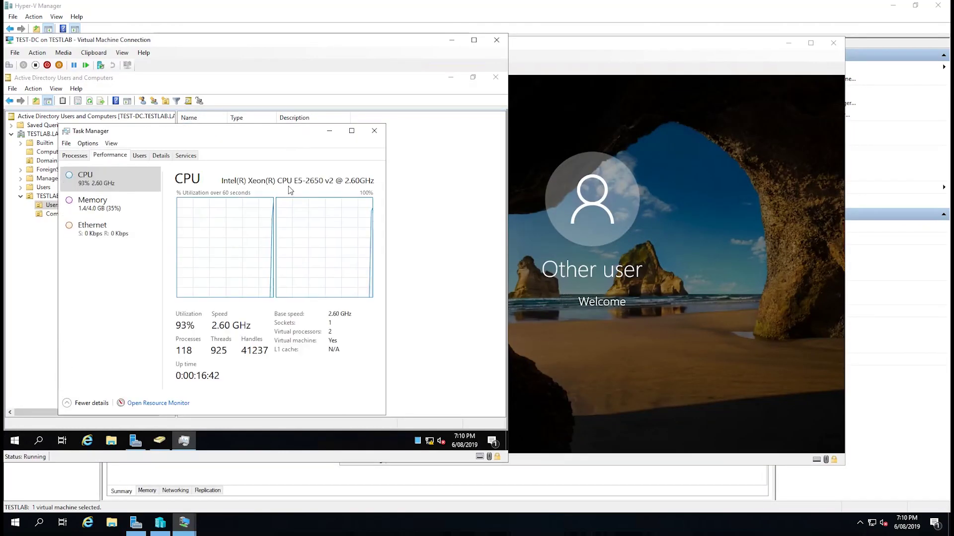
{"action": "left_click_drag", "start_coordinate": [641, 105], "coordinate": [641, 40]}
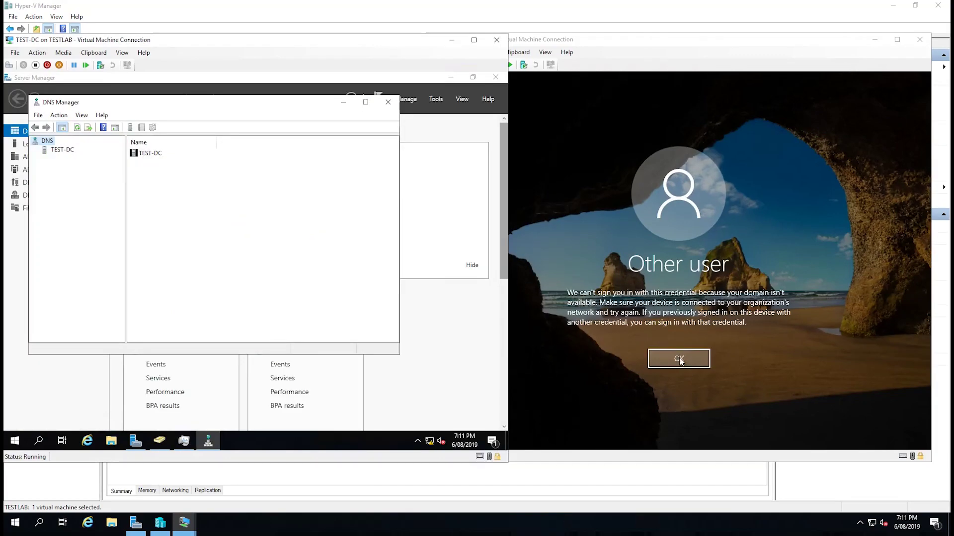
- Dismiss the domain-unavailable error, retry Test Client's sign-in with the password, then switch to TEST-DC
{"action": "left_click", "coordinate": [691, 314]}
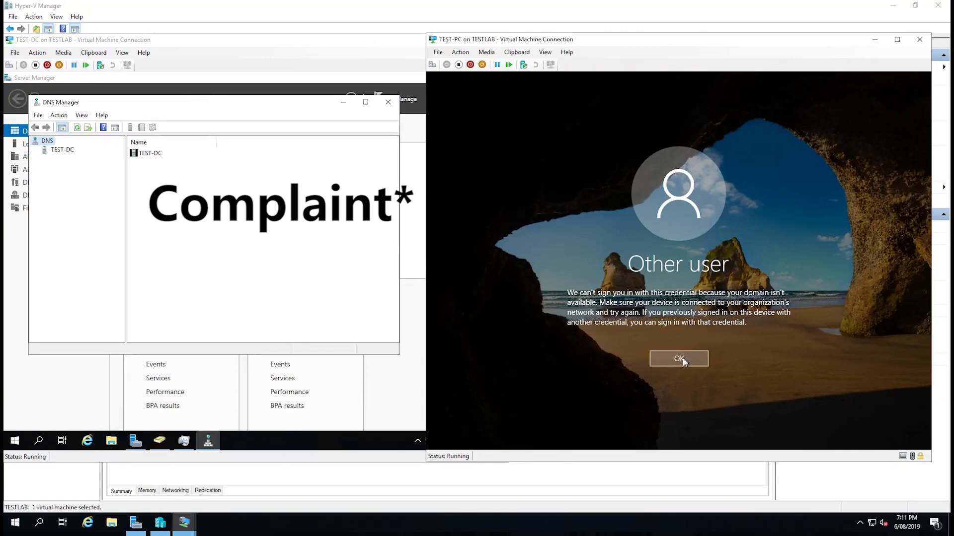
{"action": "left_click", "coordinate": [682, 358]}
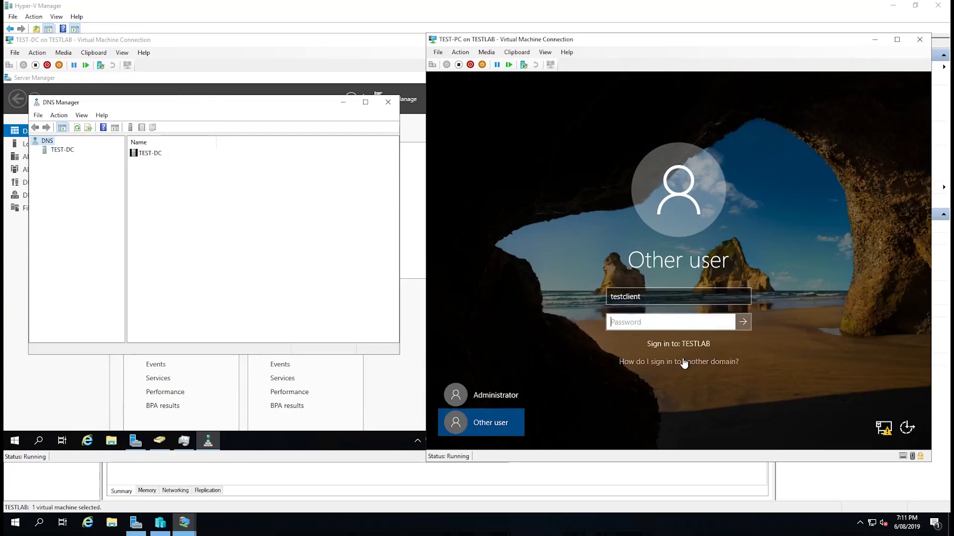
{"action": "type", "text": "Pa$$w0rd"}
{"action": "key", "text": "Return"}
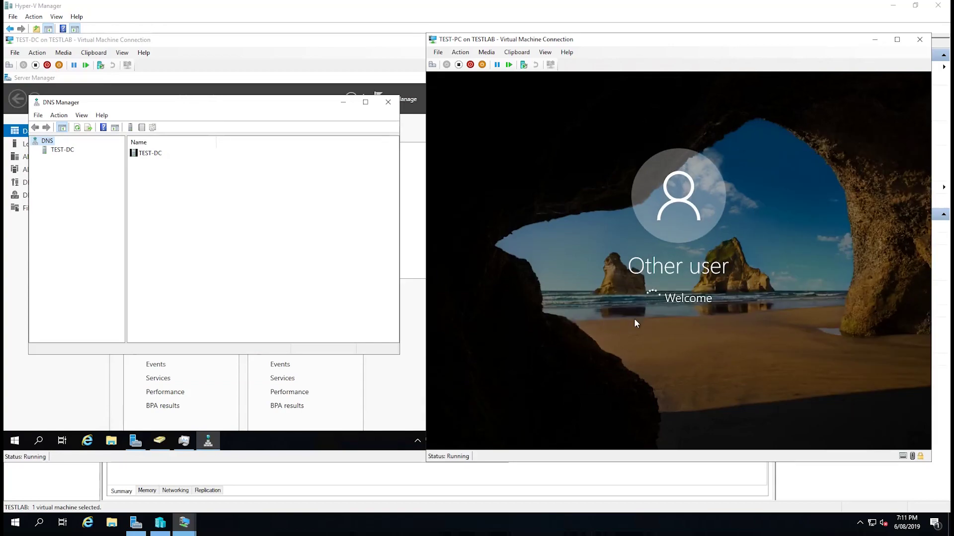
{"action": "left_click", "coordinate": [160, 443]}
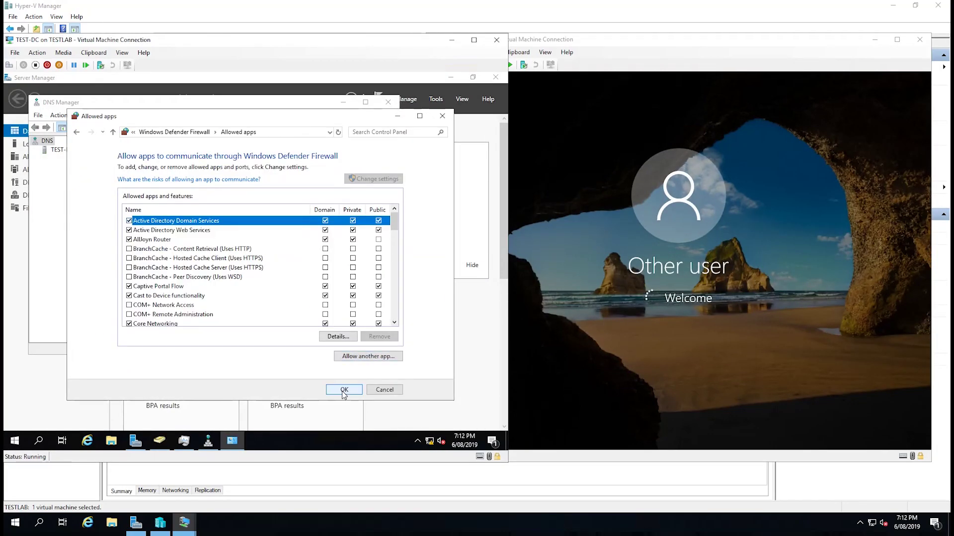
{"action": "left_click", "coordinate": [349, 390]}
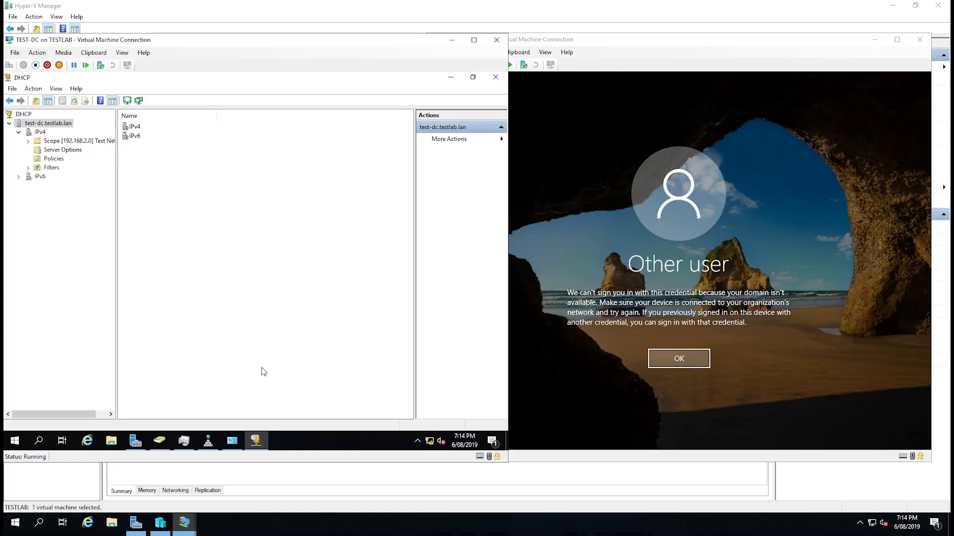
- Select the test-dc.testlab.lan server in DHCP and choose Action > Authorize
{"action": "left_click", "coordinate": [40, 132]}
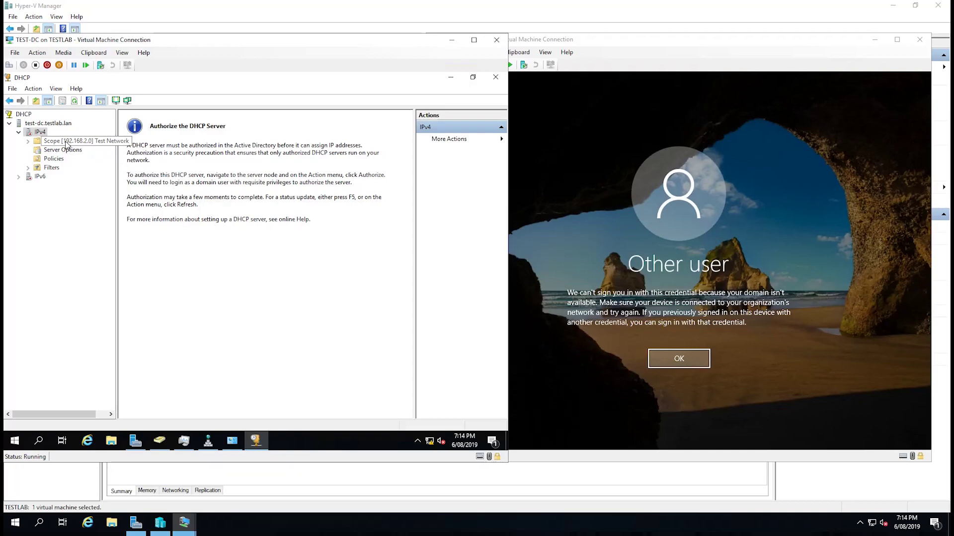
{"action": "left_click", "coordinate": [40, 124]}
{"action": "left_click", "coordinate": [32, 90]}
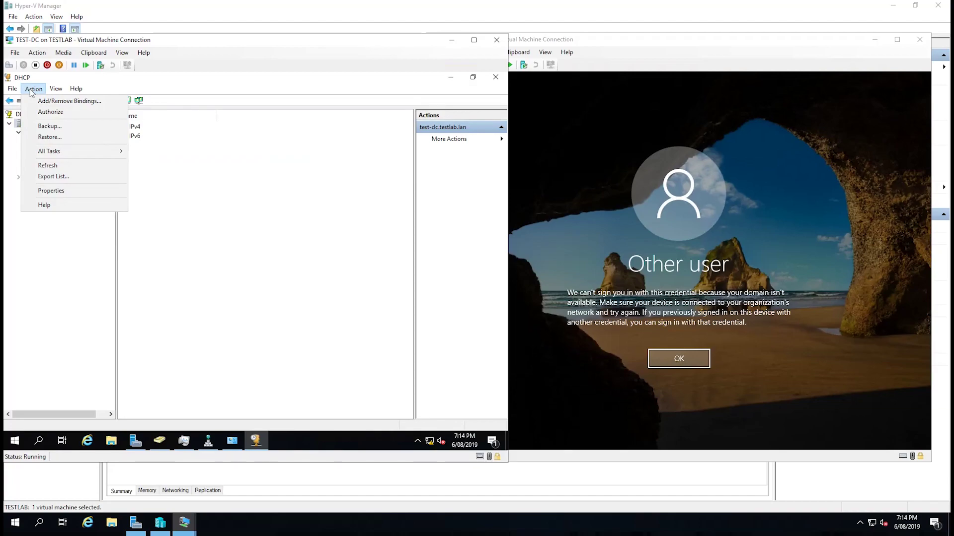
{"action": "left_click", "coordinate": [48, 116]}
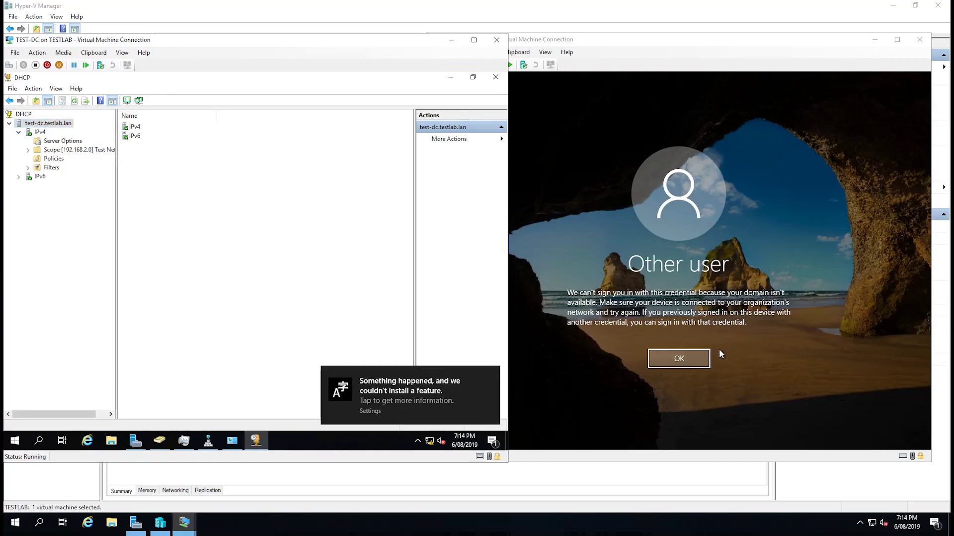
- Dismiss TEST-PC's domain-unavailable error and resubmit the Test Client password
{"action": "left_click", "coordinate": [688, 354]}
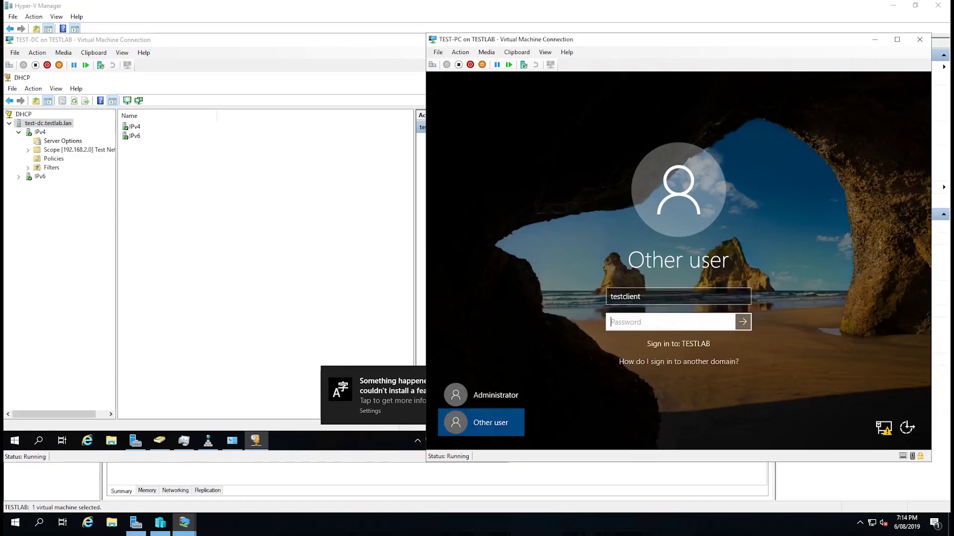
{"action": "type", "text": "*********"}
{"action": "key", "text": "Return"}
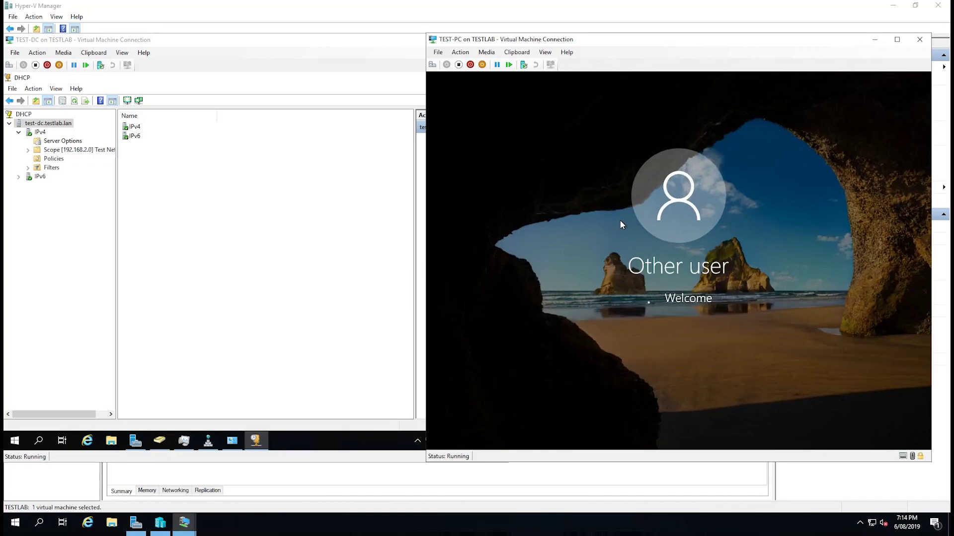
- Shut down the TEST-PC virtual machine, then start it again
{"action": "left_click", "coordinate": [471, 65]}
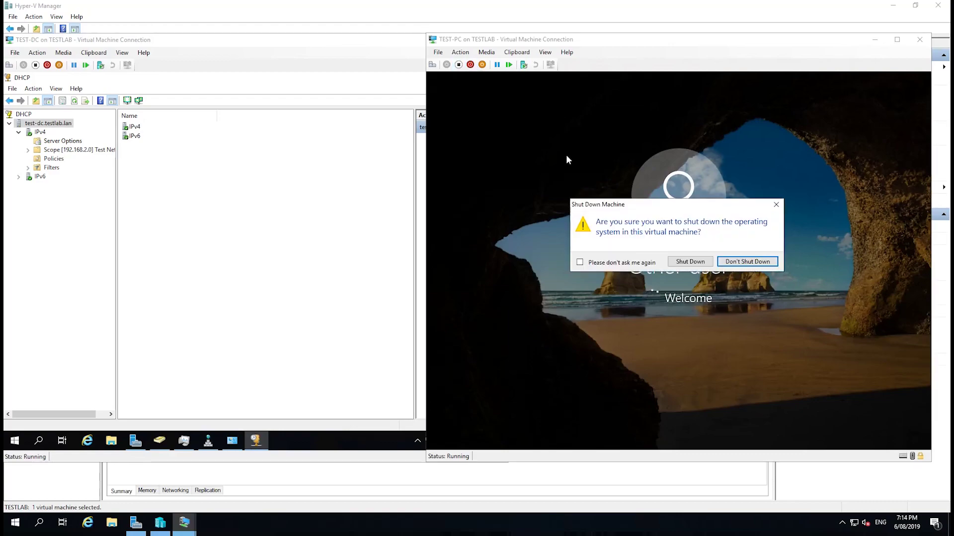
{"action": "left_click", "coordinate": [689, 261]}
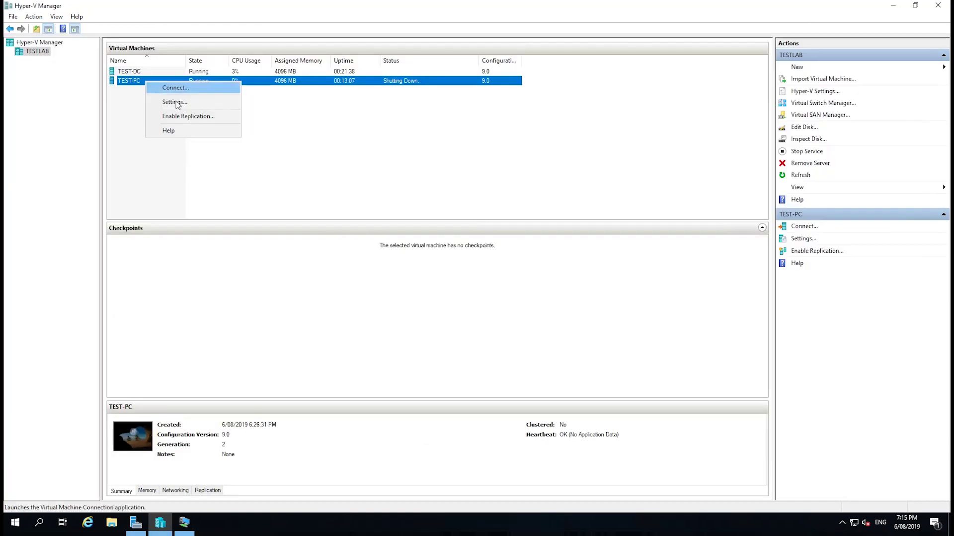
{"action": "left_click", "coordinate": [176, 88]}
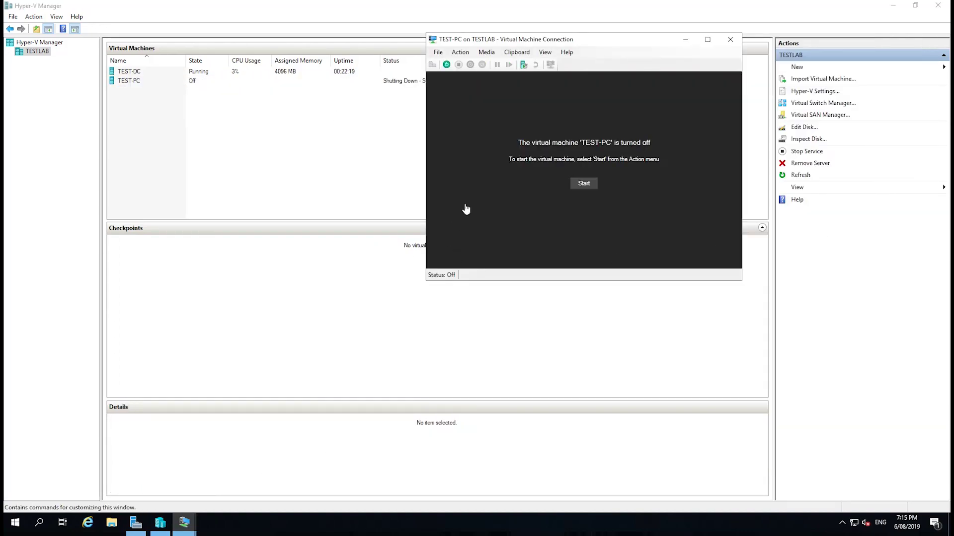
{"action": "left_click", "coordinate": [446, 64]}
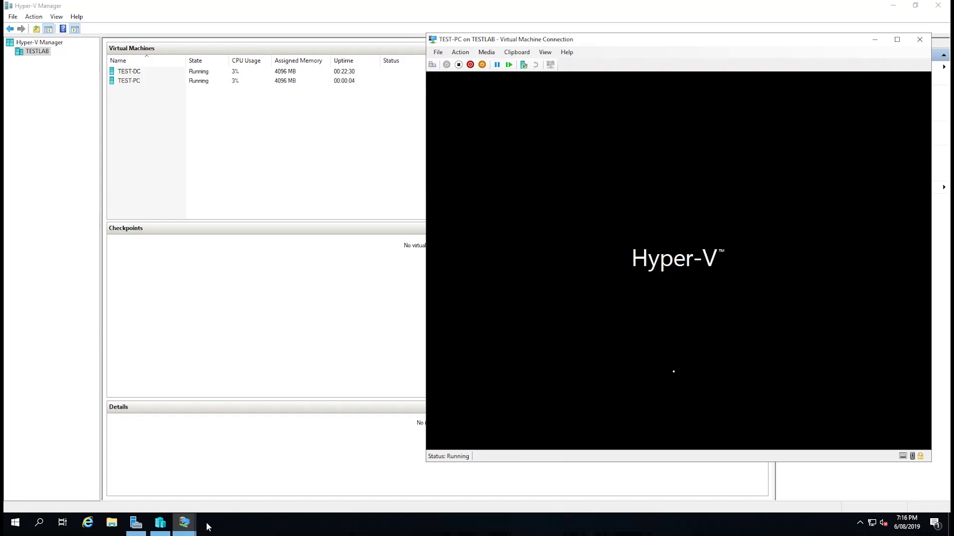
- Sign in to TEST-PC on the TESTLAB domain as Test Client with its password
{"action": "mouse_move", "coordinate": [183, 523]}
{"action": "left_click", "coordinate": [156, 494]}
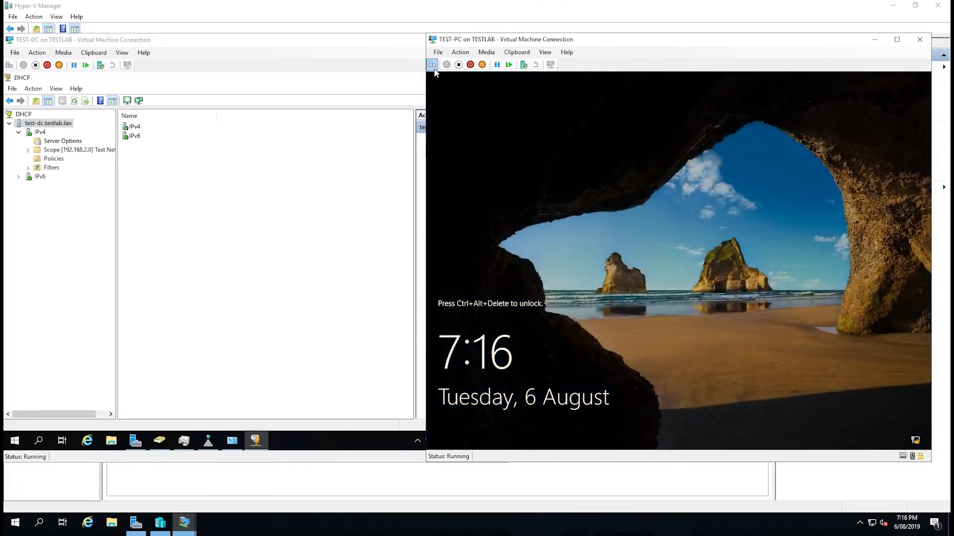
{"action": "left_click", "coordinate": [433, 68]}
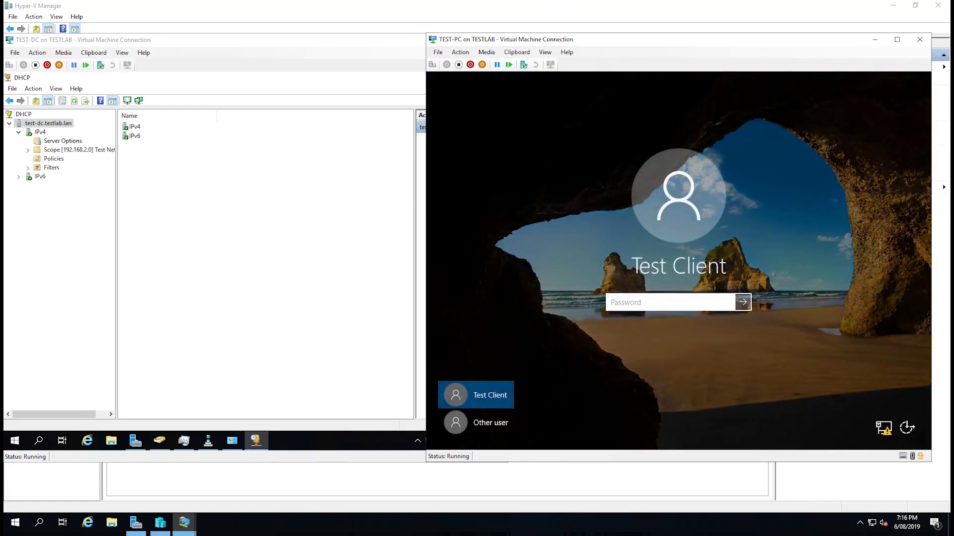
{"action": "type", "text": "•••"}
{"action": "key", "text": "Return"}
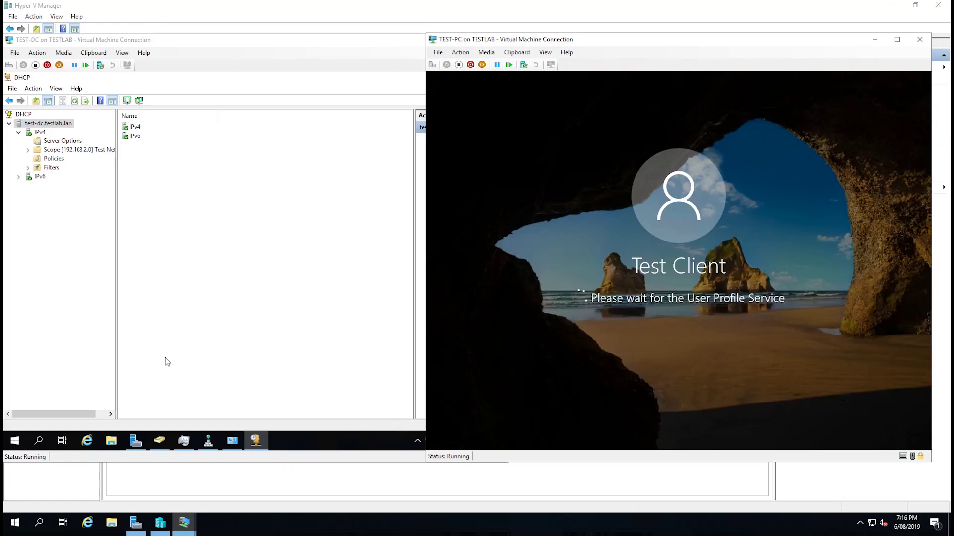
- Launch Group Policy Management from Server Manager's Tools menu and maximize its window
{"action": "left_click", "coordinate": [136, 441]}
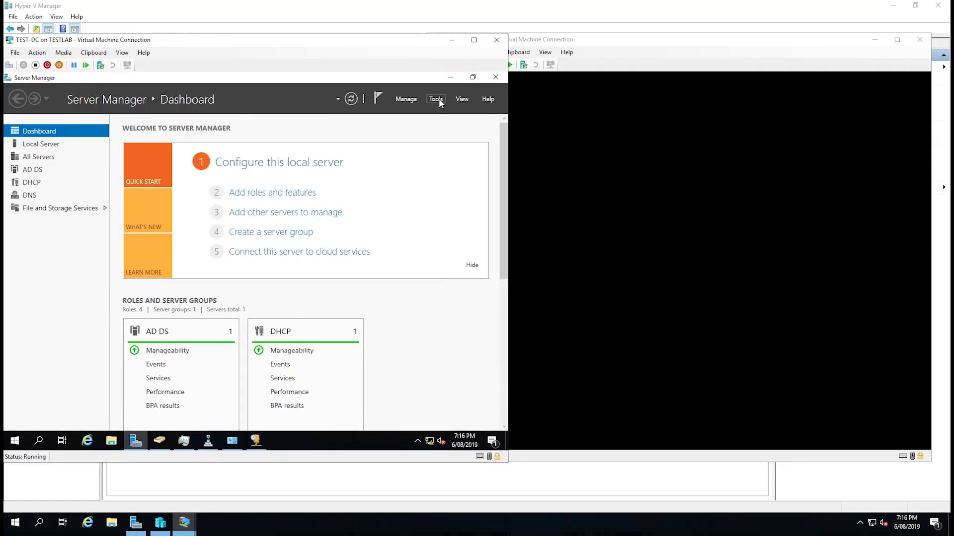
{"action": "left_click", "coordinate": [438, 98]}
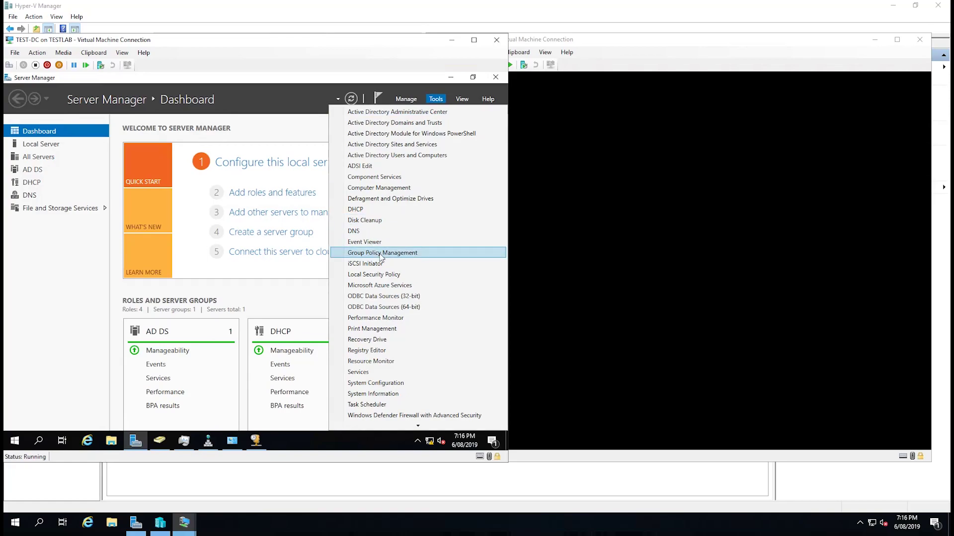
{"action": "left_click", "coordinate": [381, 254]}
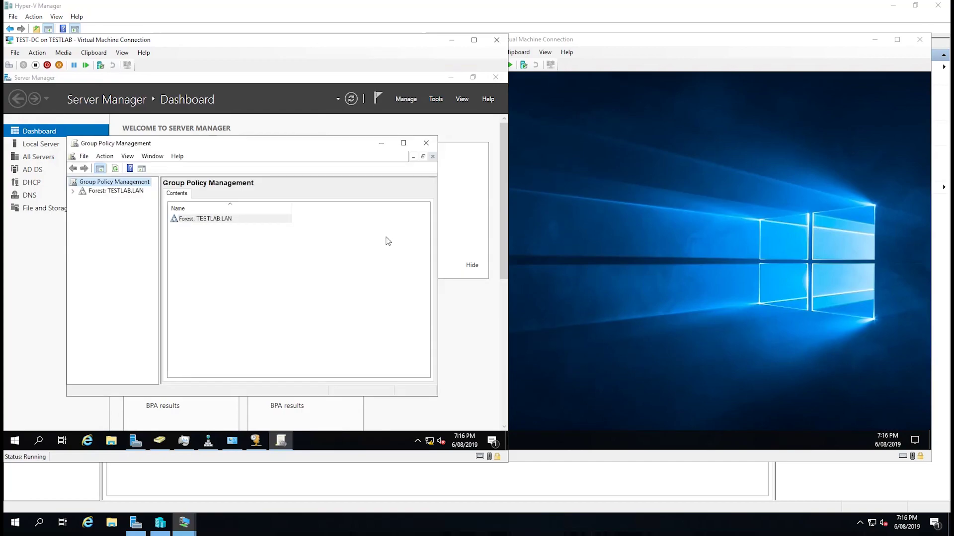
{"action": "left_click", "coordinate": [74, 191]}
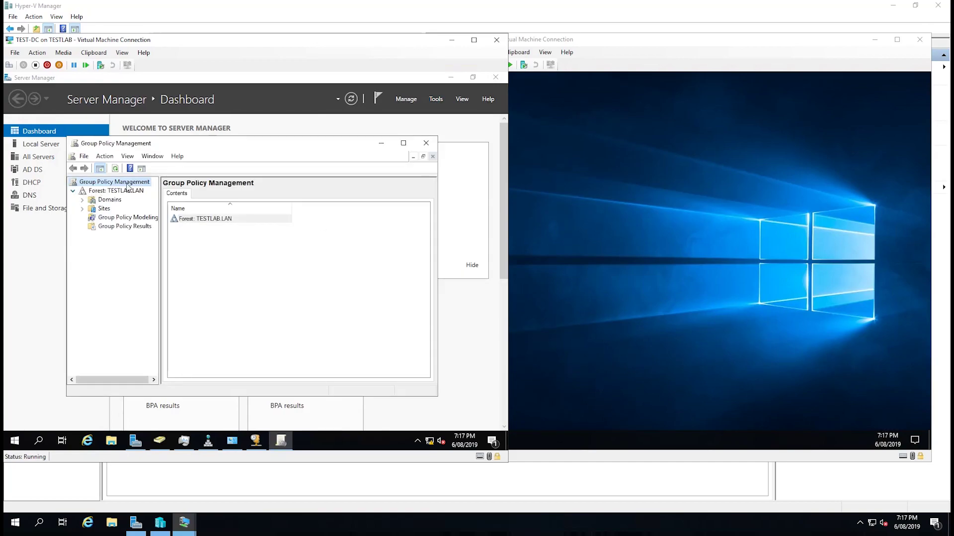
{"action": "double_click", "coordinate": [249, 144]}
- Expand Domains > TESTLAB.LAN and view the Default Domain Policy settings report
{"action": "left_click", "coordinate": [19, 132]}
{"action": "left_click", "coordinate": [28, 141]}
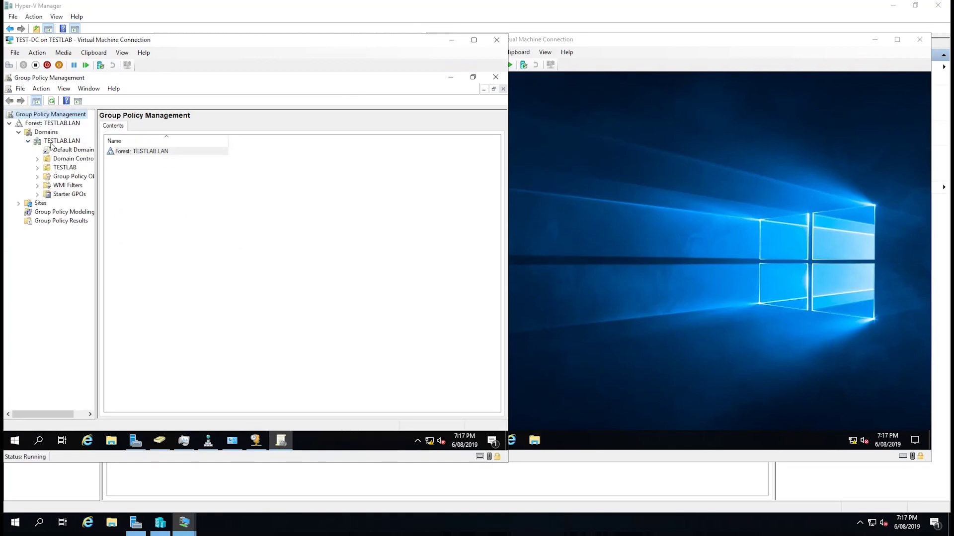
{"action": "left_click", "coordinate": [55, 142]}
{"action": "left_click", "coordinate": [72, 149]}
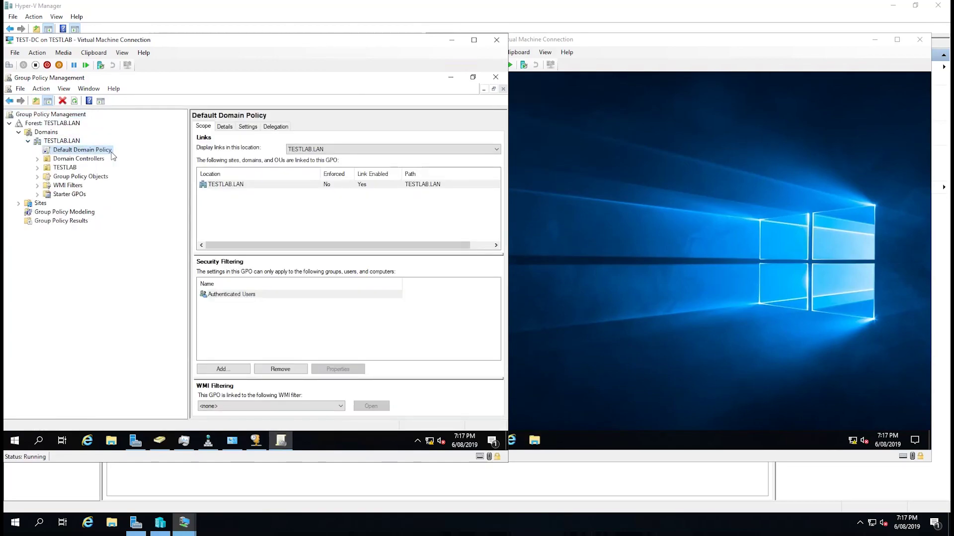
{"action": "left_click", "coordinate": [249, 127]}
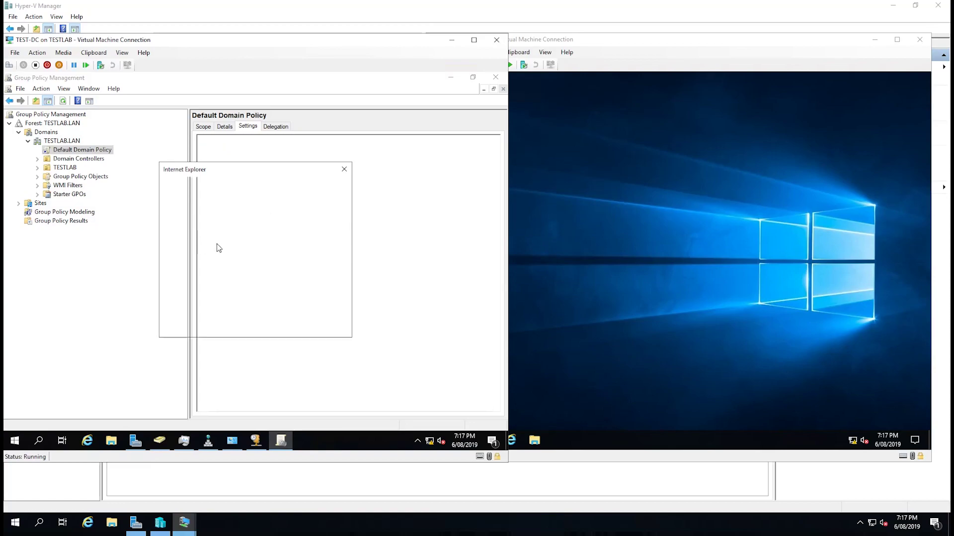
{"action": "left_click", "coordinate": [330, 187]}
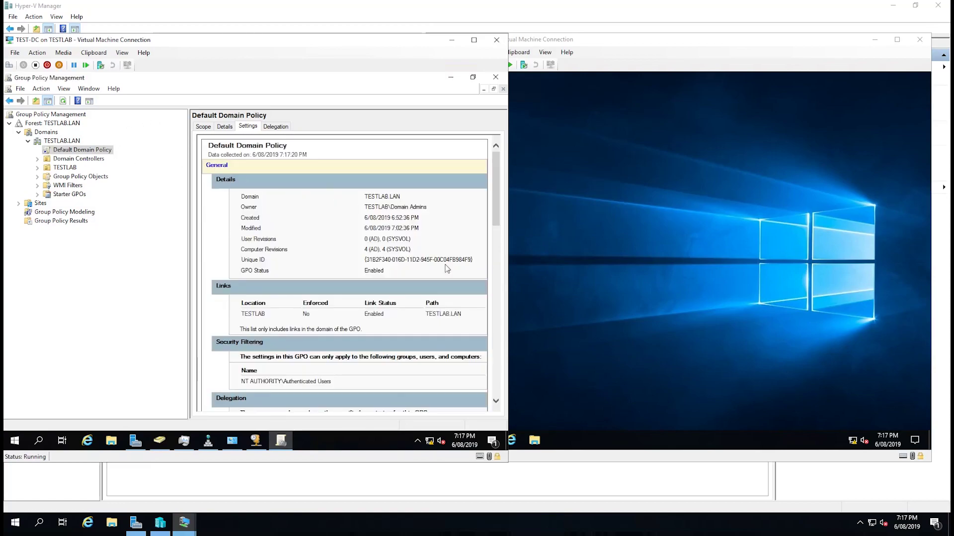
{"action": "scroll", "coordinate": [408, 306], "scroll_direction": "down", "scroll_amount": 10}
{"action": "scroll", "coordinate": [407, 306], "scroll_direction": "up", "scroll_amount": 10}
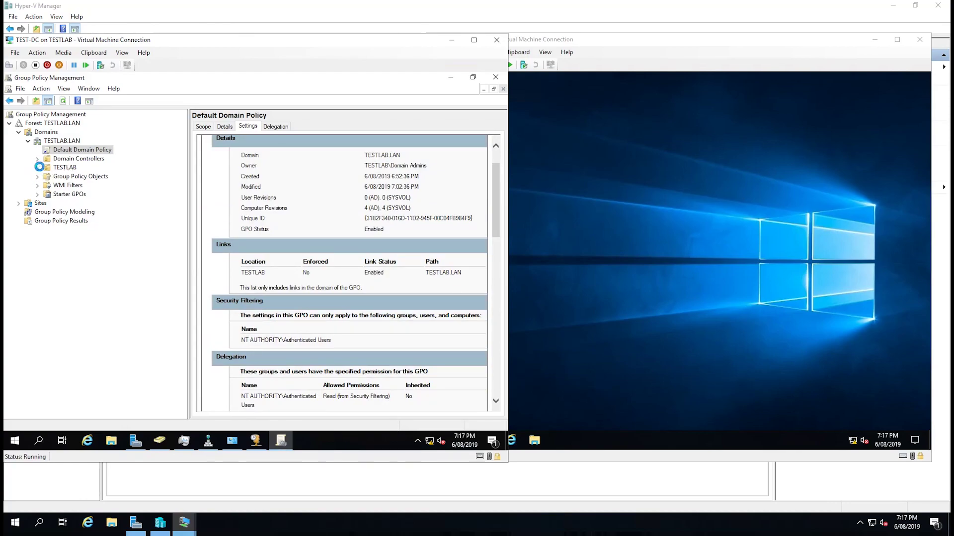
{"action": "left_click", "coordinate": [37, 168]}
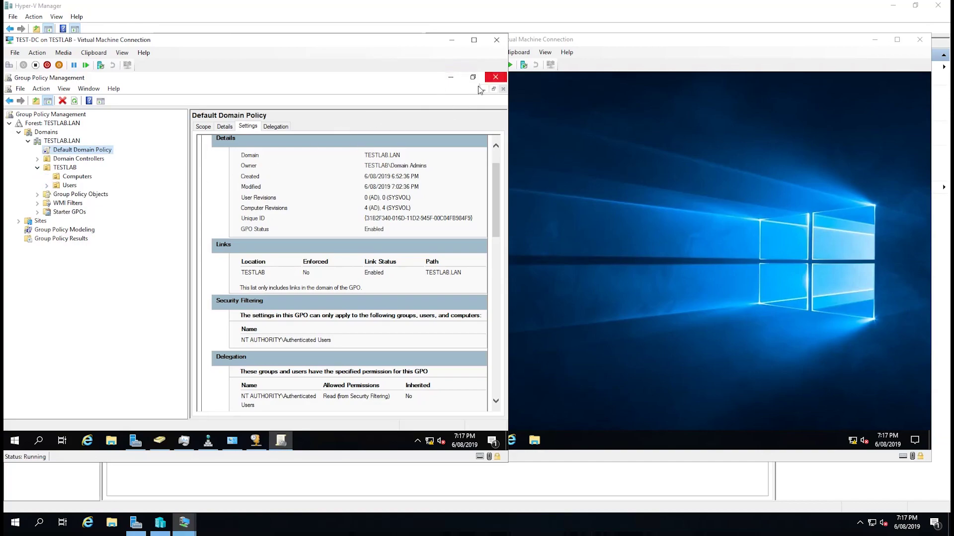
- Close Group Policy Management and the TEST-DC Virtual Machine Connection window
{"action": "left_click", "coordinate": [495, 78]}
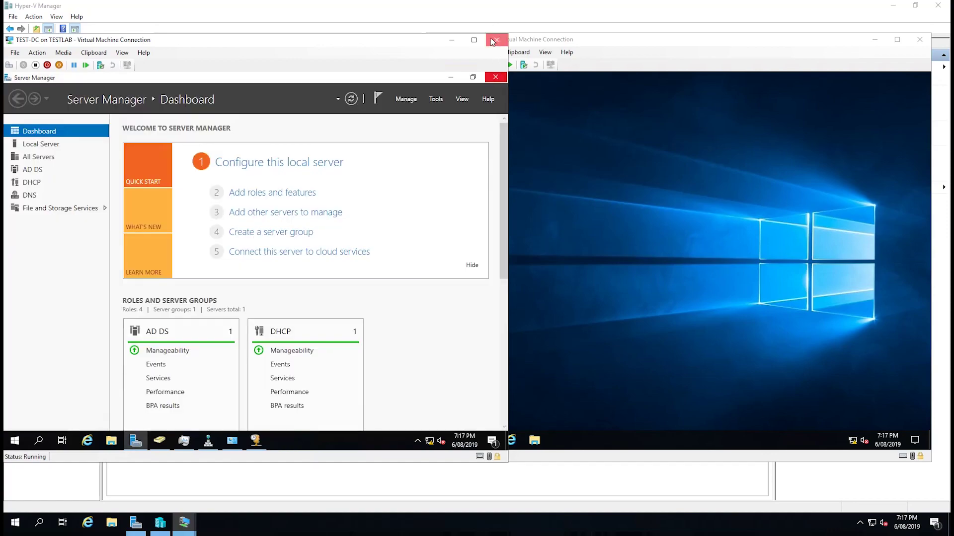
{"action": "left_click", "coordinate": [492, 38]}
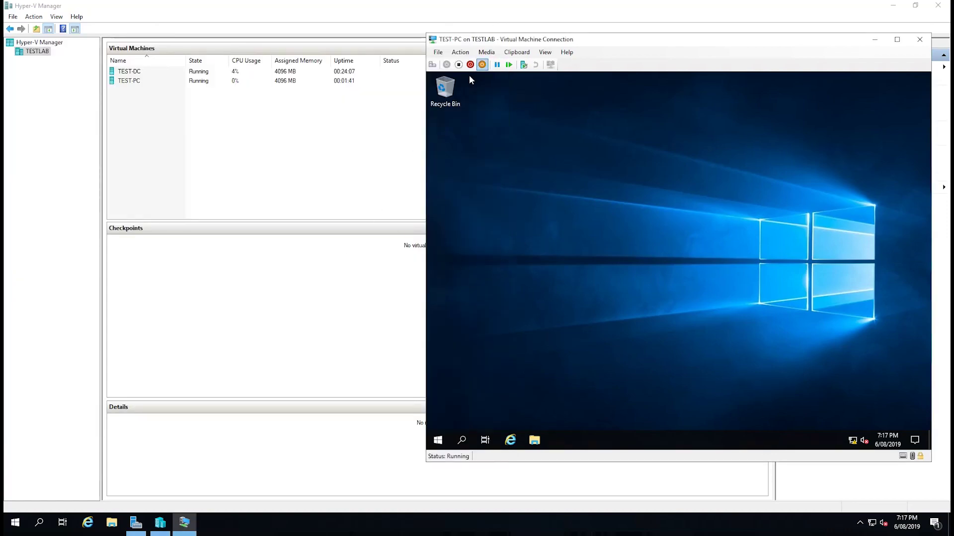